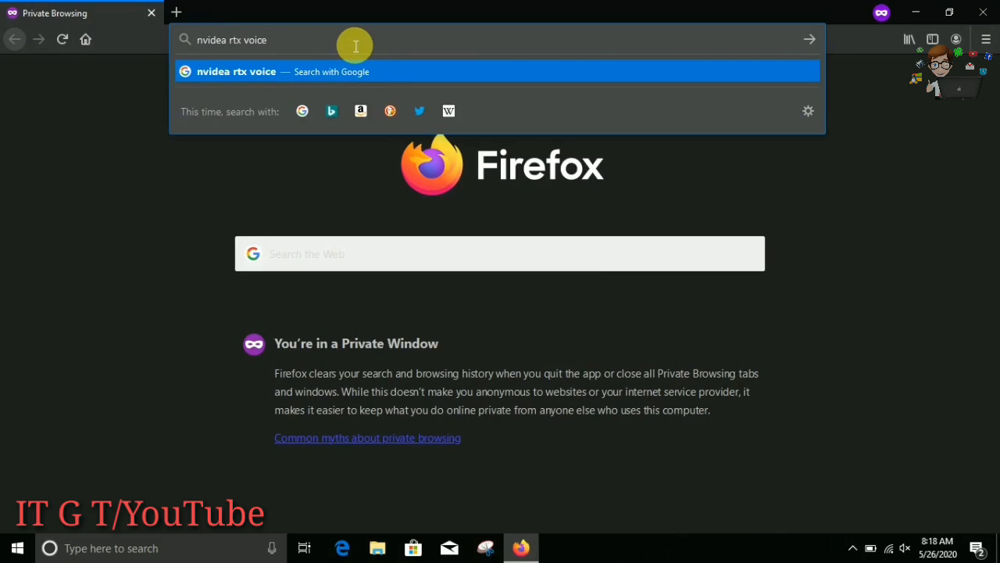
Search the web for "nvidea rtx voice" and open the NVIDIA RTX Voice: Setup Guide result
key("Return")
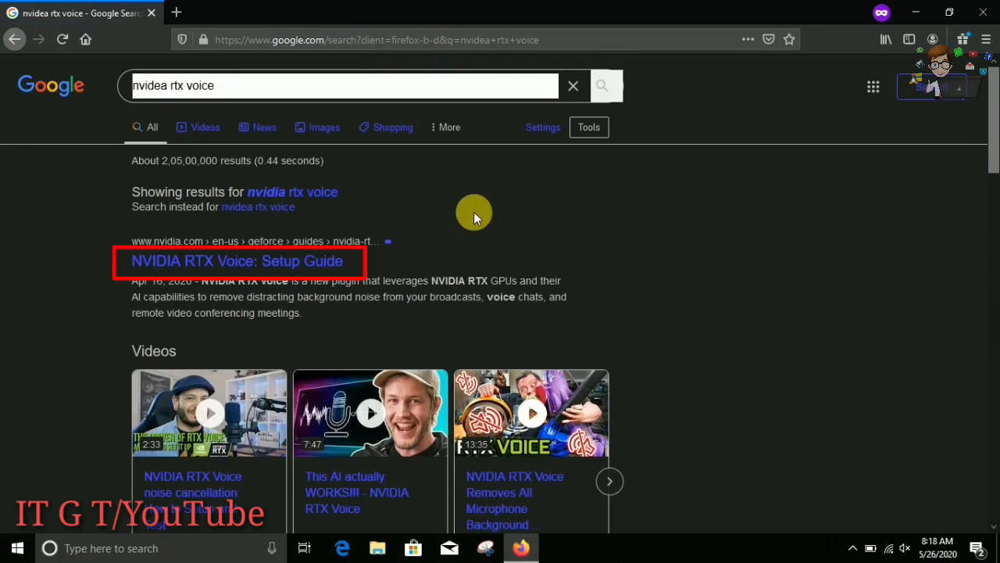
left_click(341, 264)
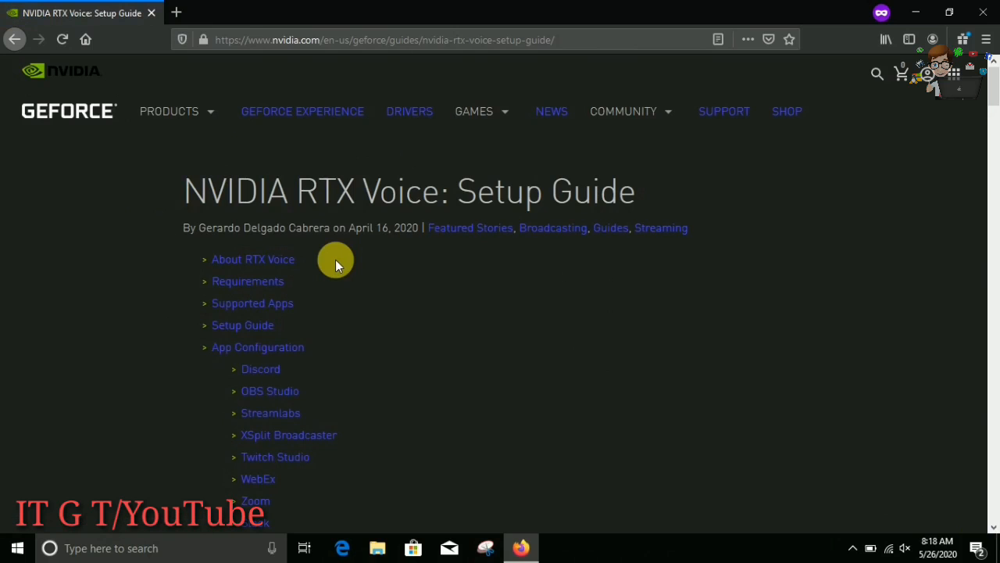
Examine the setup guide's RTX Voice description, requirements, supported apps, setup instructions and Discord configuration
scroll(443, 287, "down", 3)
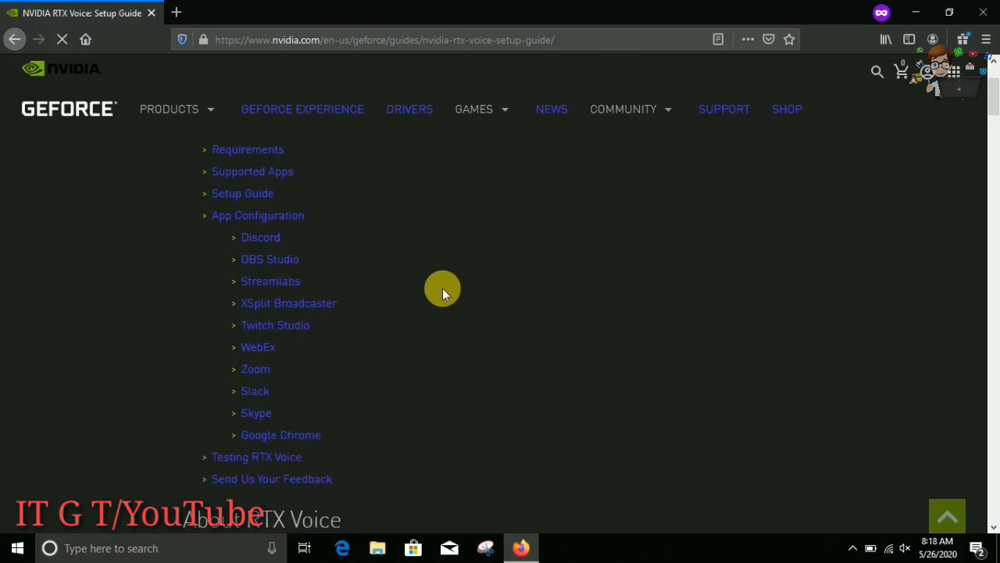
scroll(443, 287, "down", 3)
scroll(442, 291, "down", 3)
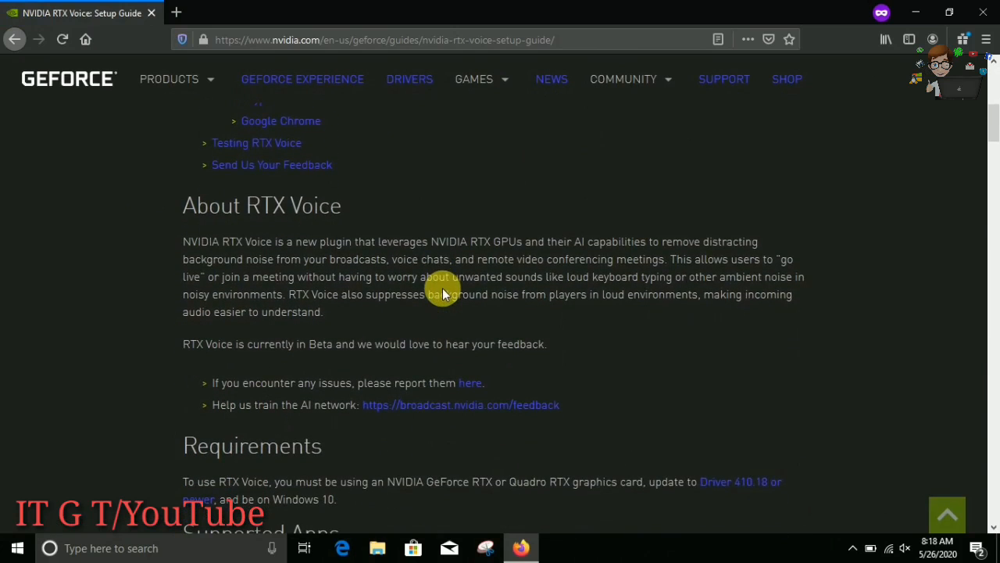
scroll(442, 290, "down", 3)
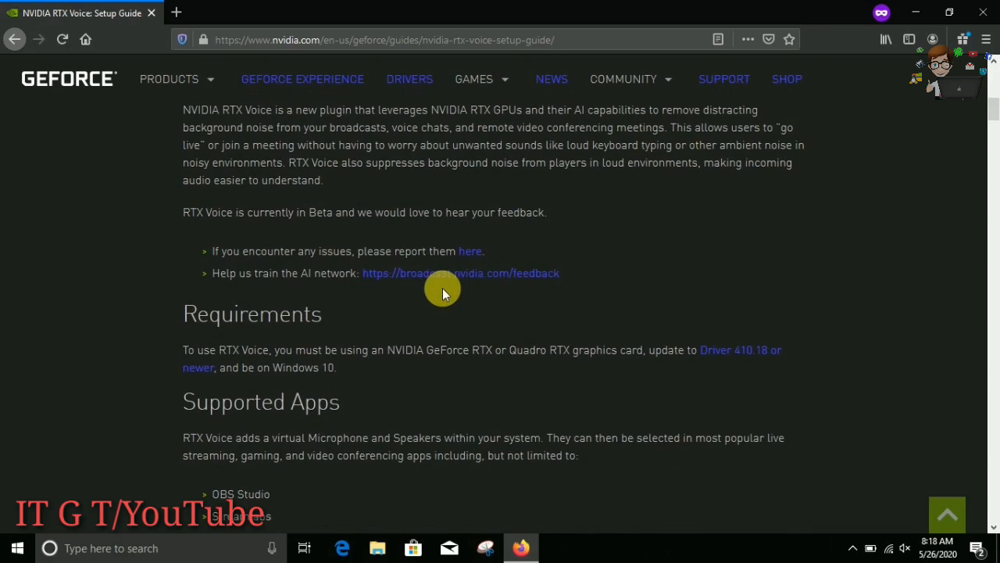
scroll(442, 288, "down", 1)
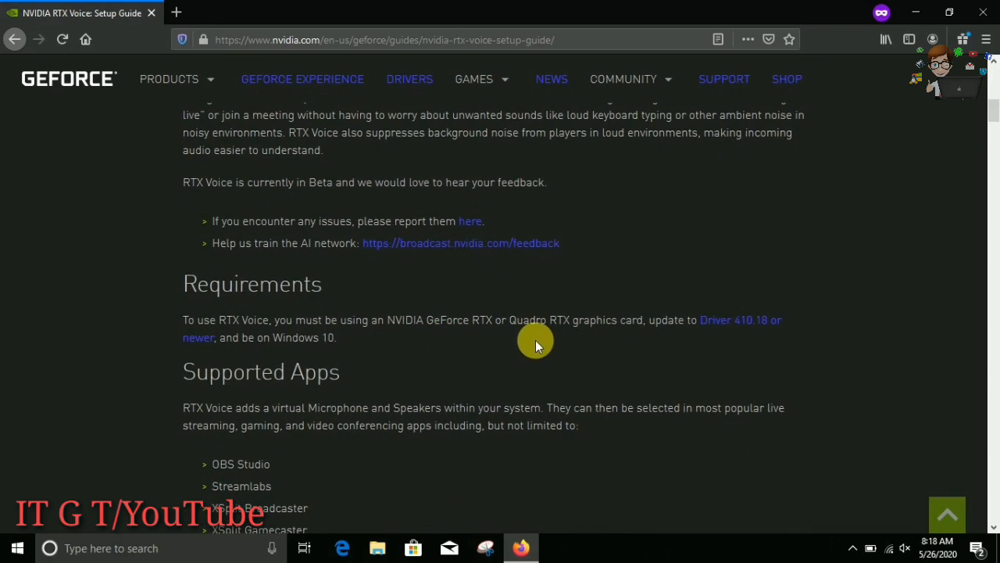
scroll(536, 342, "down", 1)
scroll(536, 343, "down", 3)
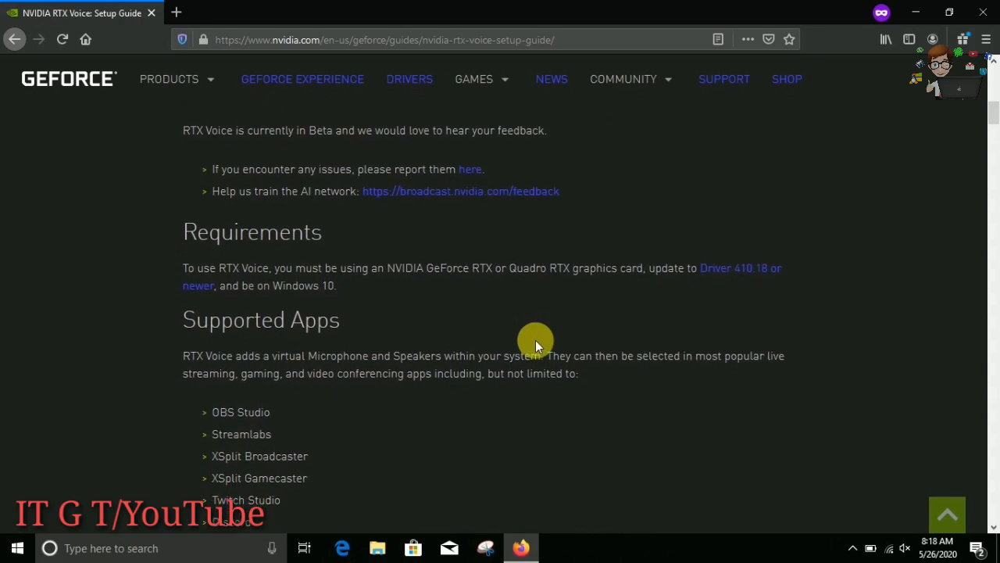
scroll(536, 344, "down", 1)
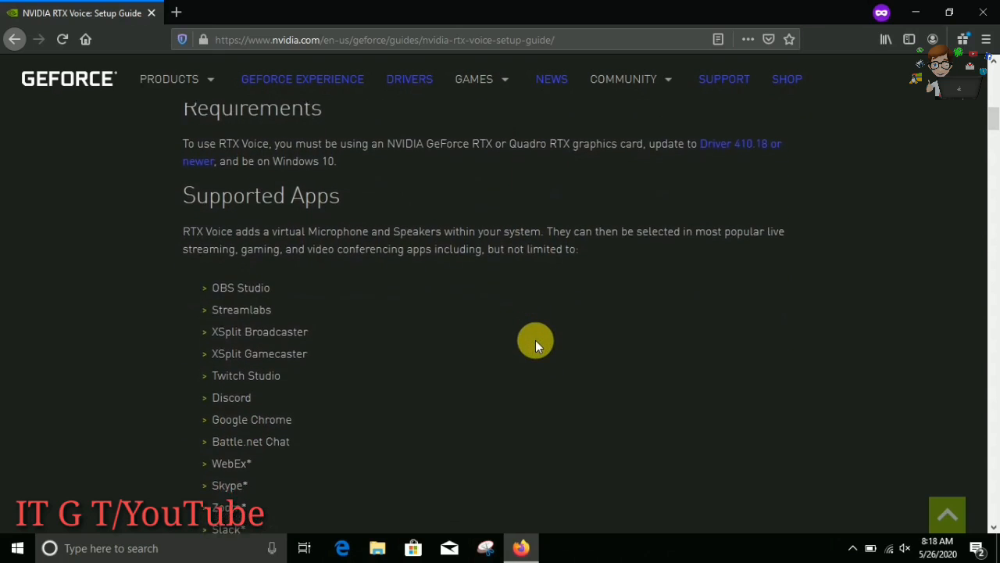
scroll(536, 344, "down", 1)
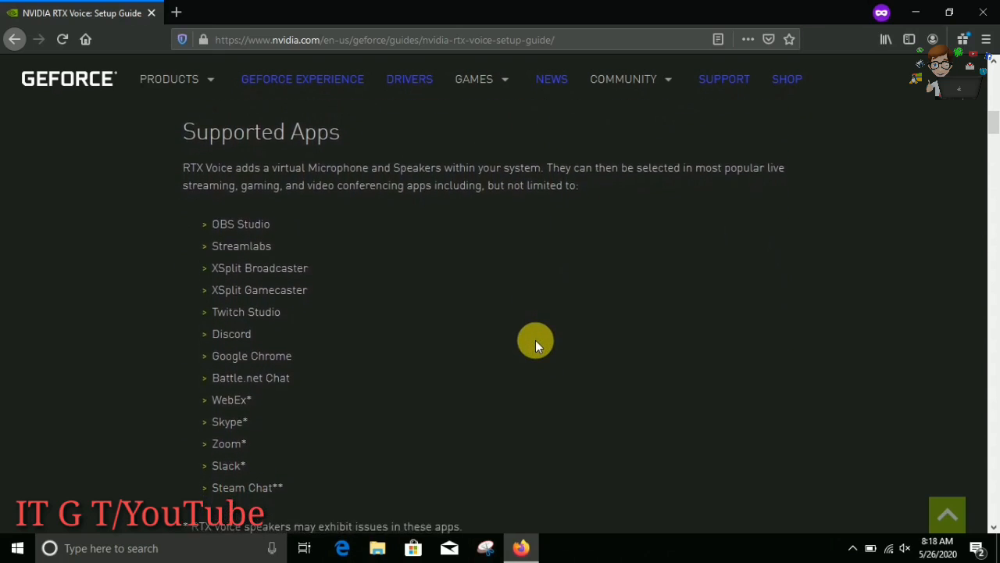
scroll(535, 343, "down", 1)
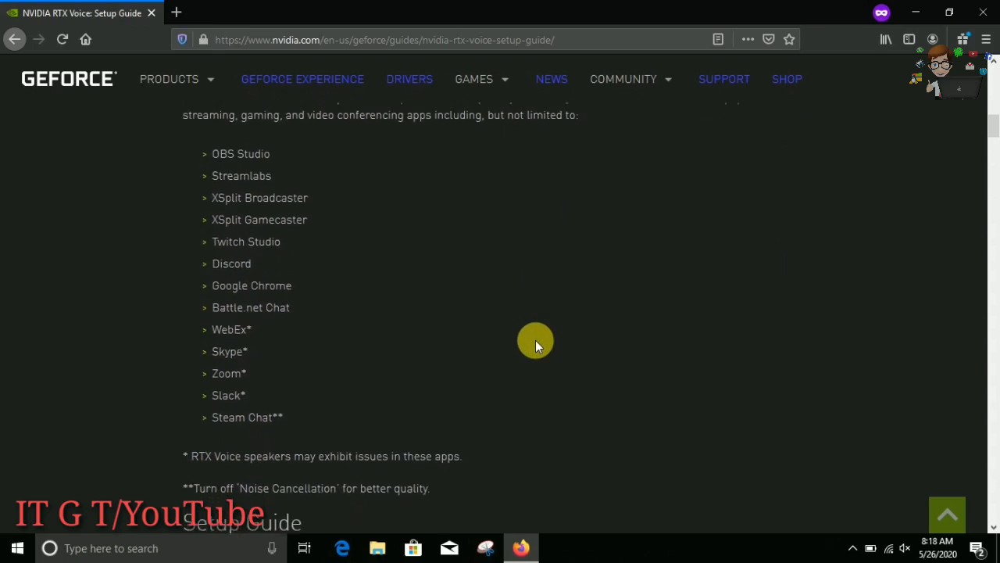
scroll(536, 344, "down", 2)
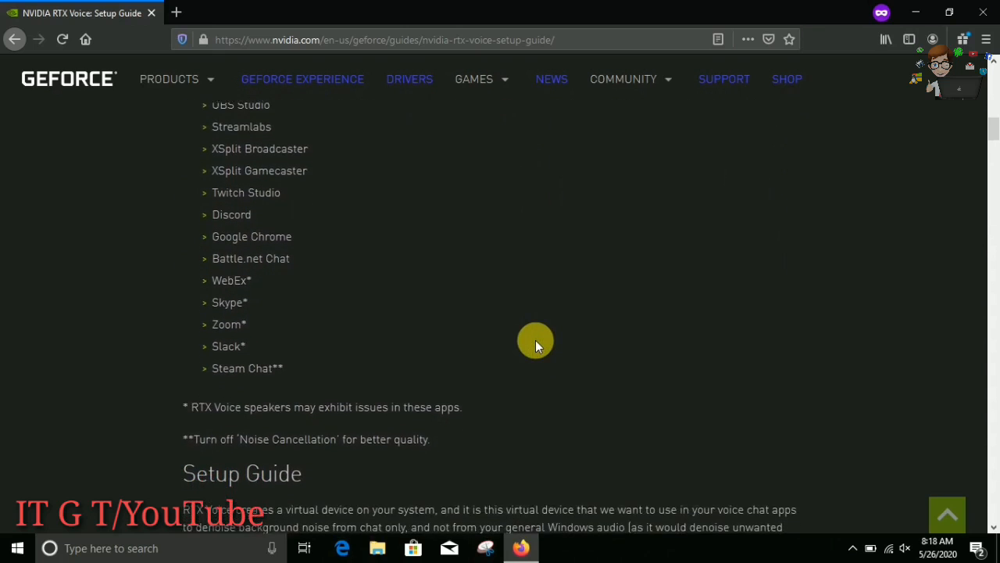
scroll(535, 344, "down", 4)
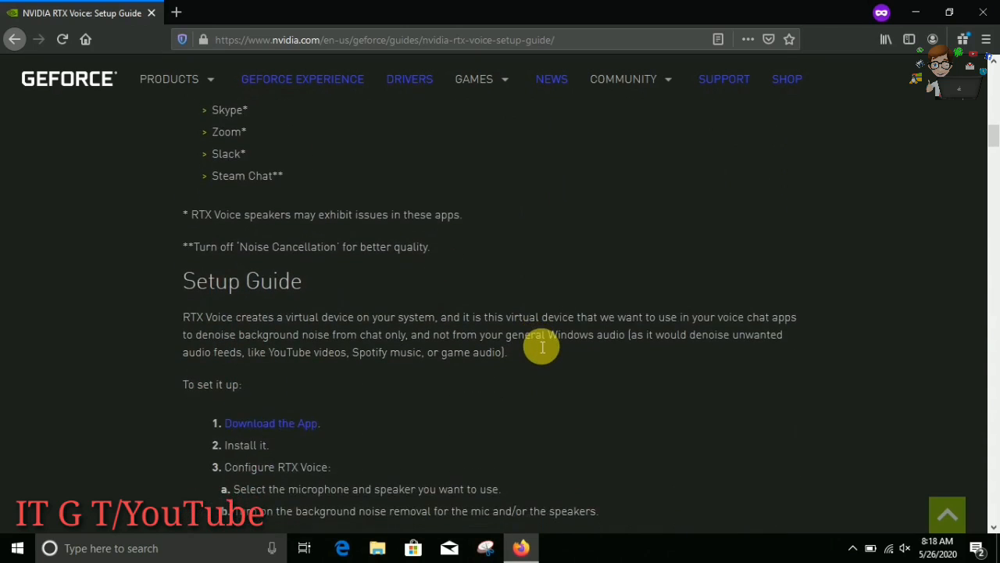
scroll(542, 346, "down", 5)
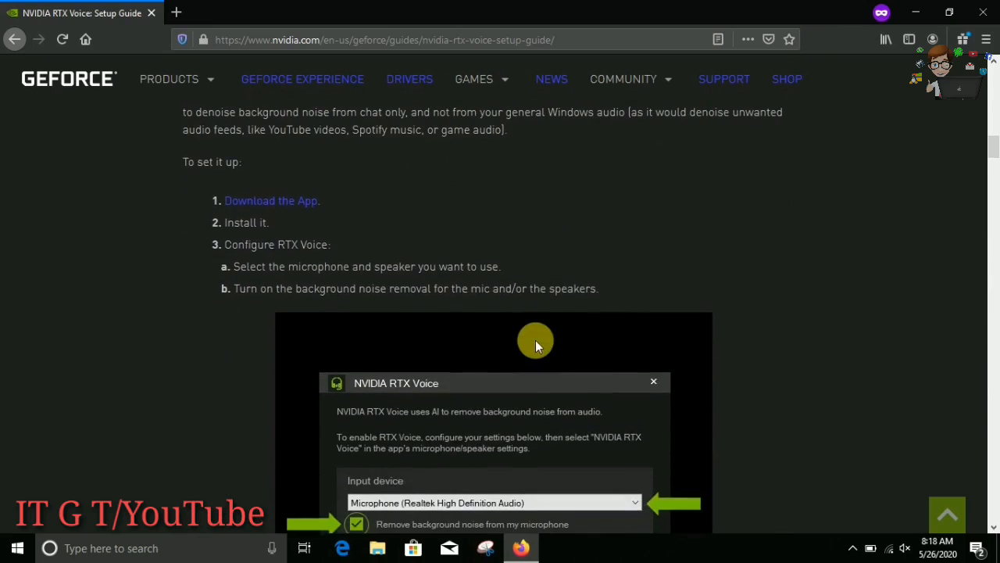
scroll(542, 346, "down", 6)
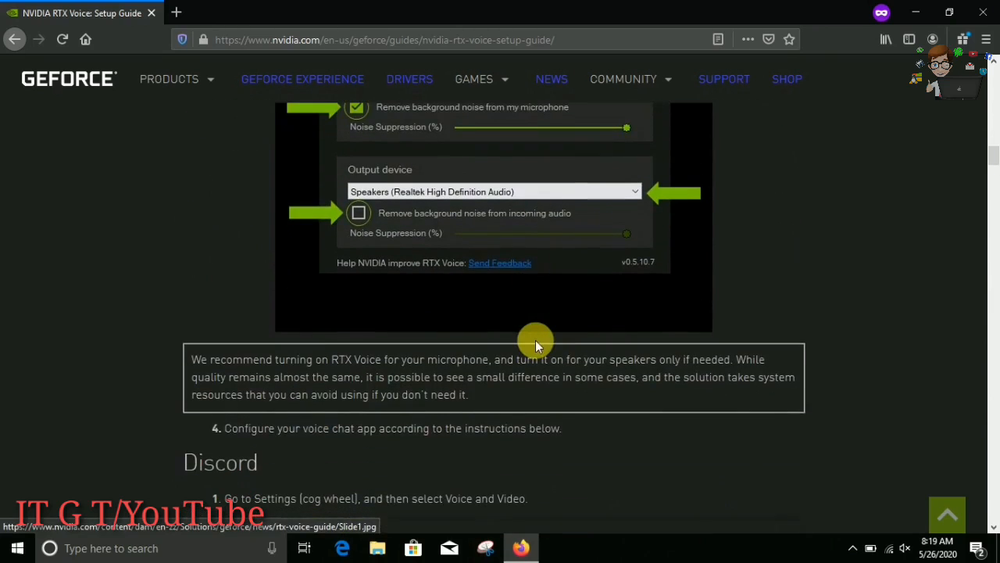
scroll(536, 340, "down", 4)
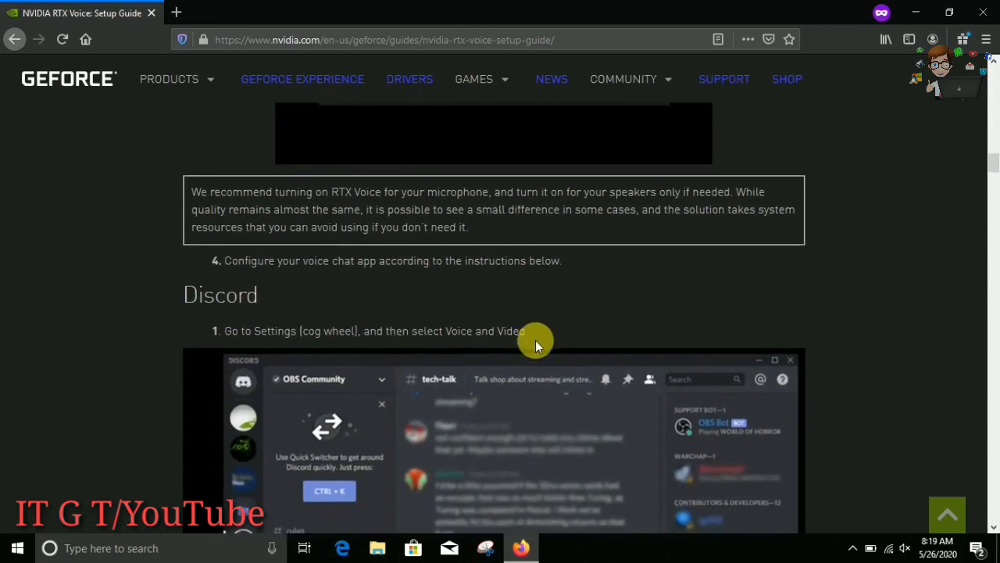
scroll(535, 339, "down", 2)
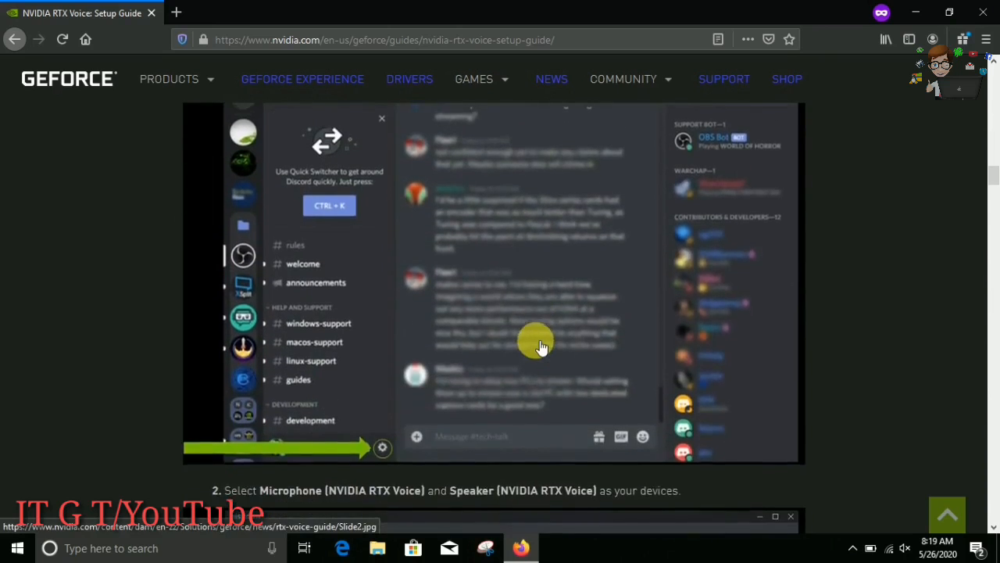
Download the app from the Setup Guide section and save NVIDIA_RTX_Voice_v0.5.12.6.exe
scroll(535, 340, "up", 15)
scroll(535, 340, "up", 2)
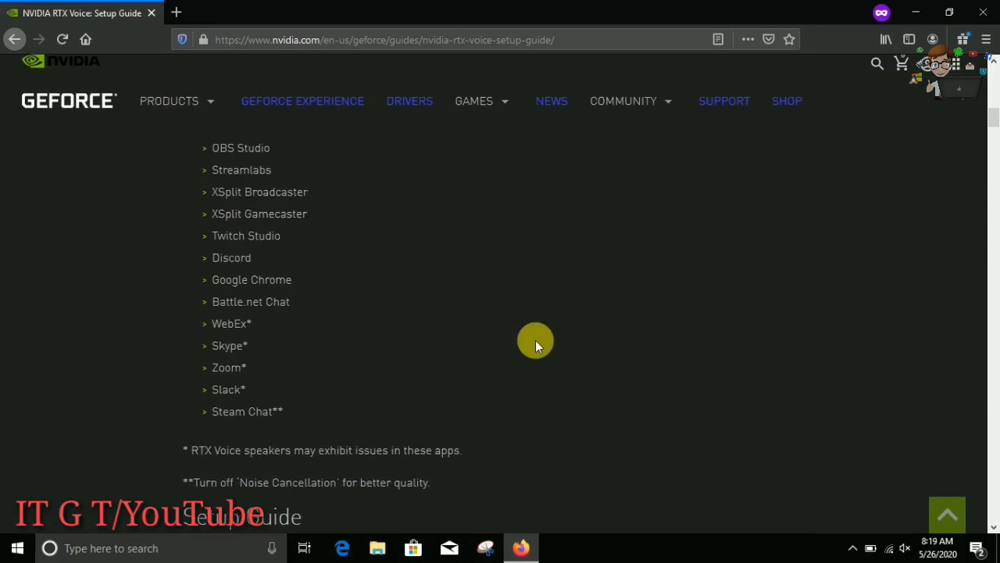
scroll(536, 340, "up", 2)
scroll(535, 339, "down", 5)
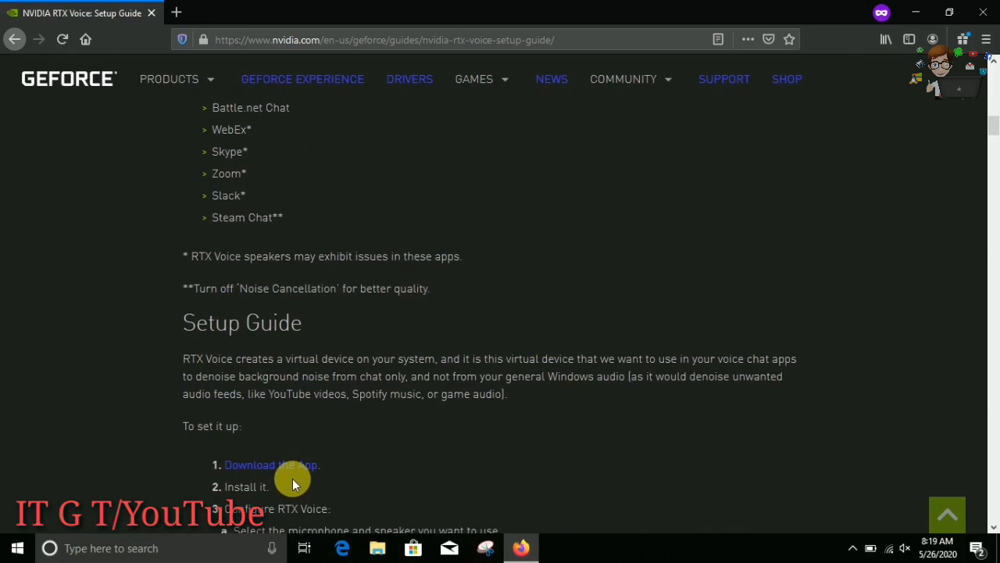
scroll(292, 478, "down", 1)
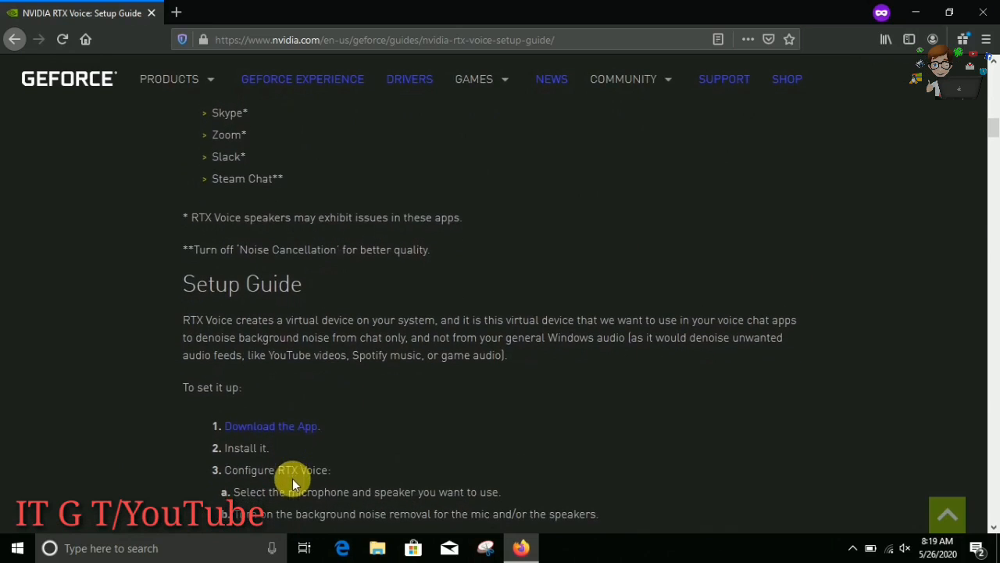
left_click(316, 429)
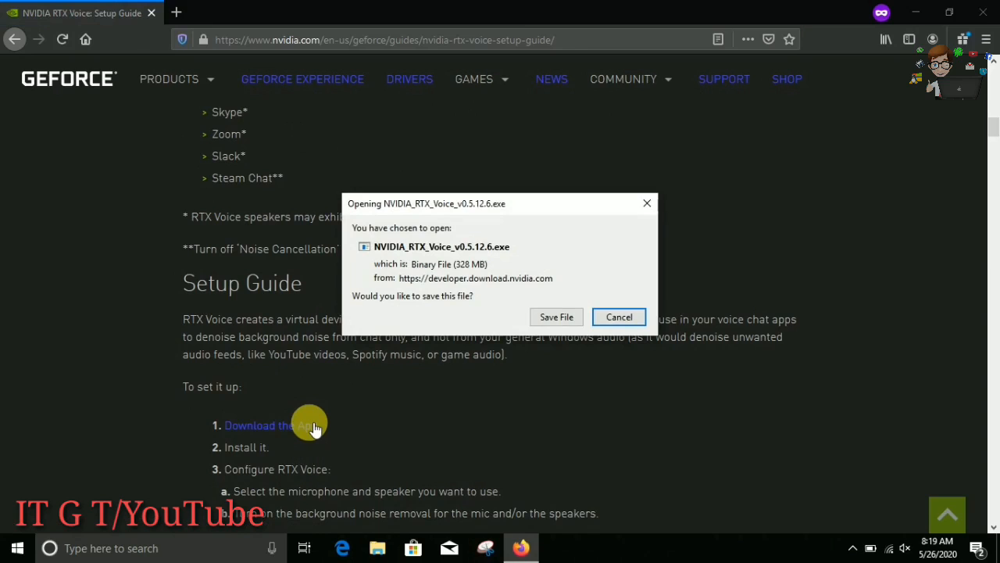
left_click(544, 322)
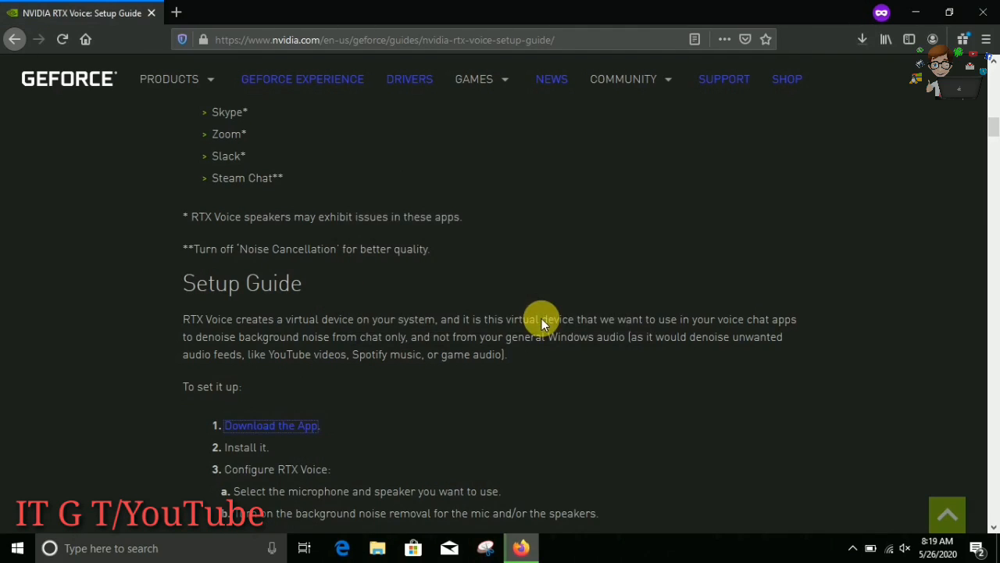
Open the folder containing the downloaded NVIDIA_RTX_Voice_v0.5.12.6.exe from the browser's download list
left_click(853, 40)
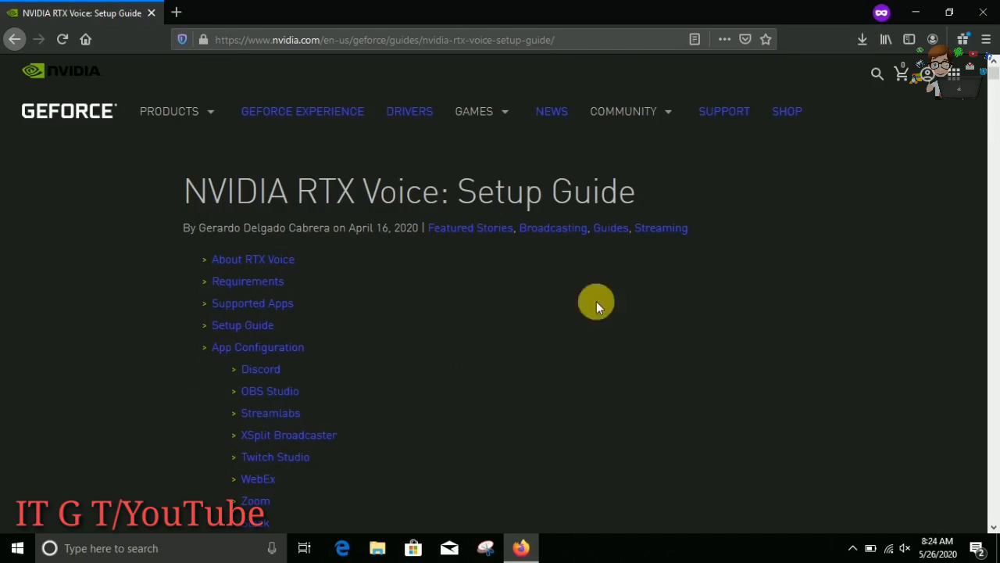
left_click(861, 43)
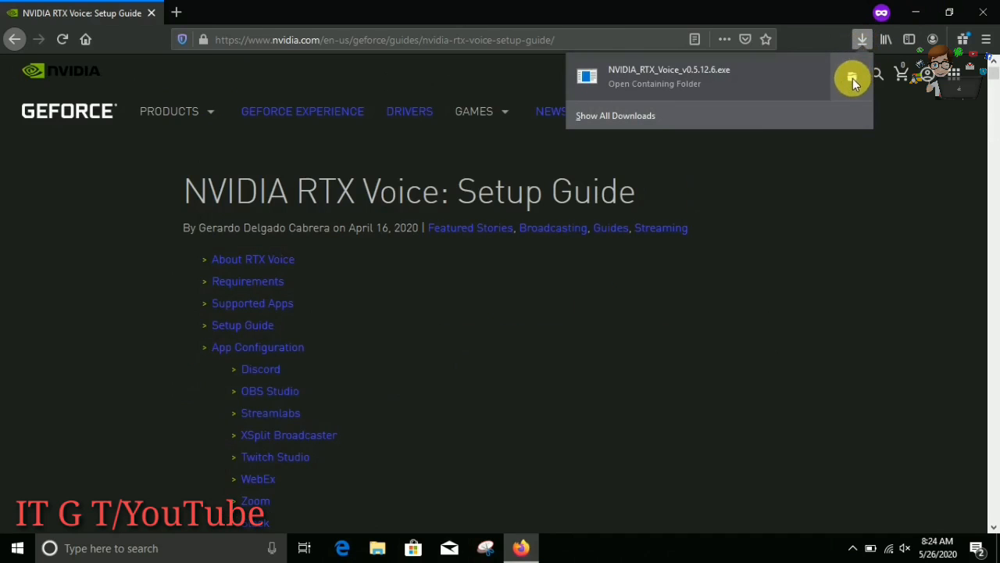
left_click(852, 78)
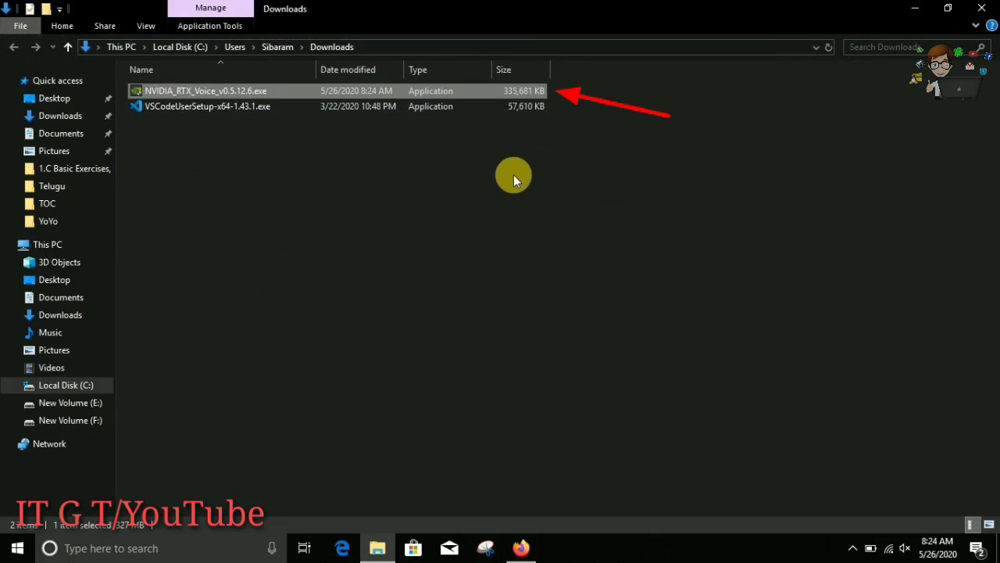
Run NVIDIA_RTX_Voice_v0.5.12.6.exe to extract its files, bring up the installer window and close it
right_click(391, 91)
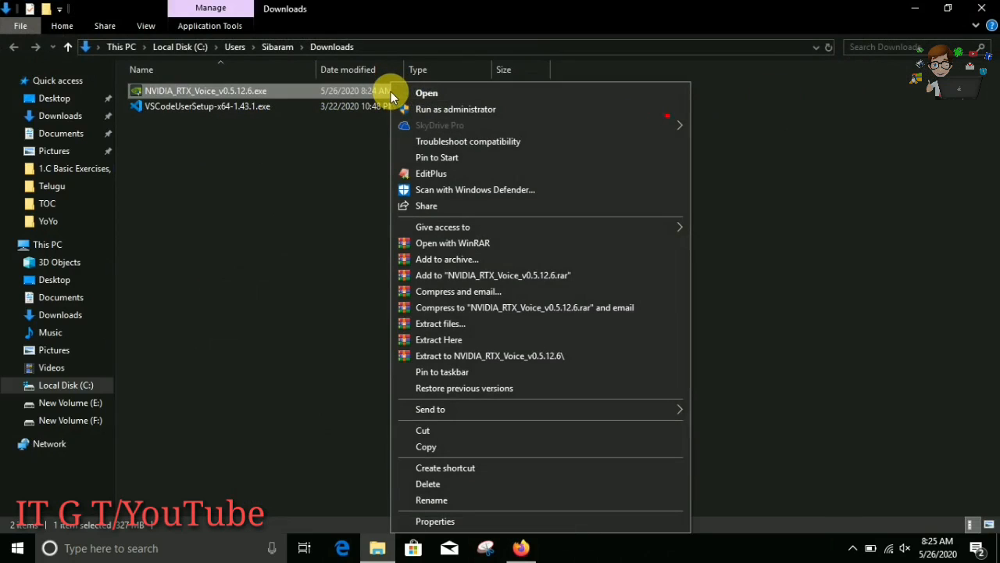
left_click(437, 94)
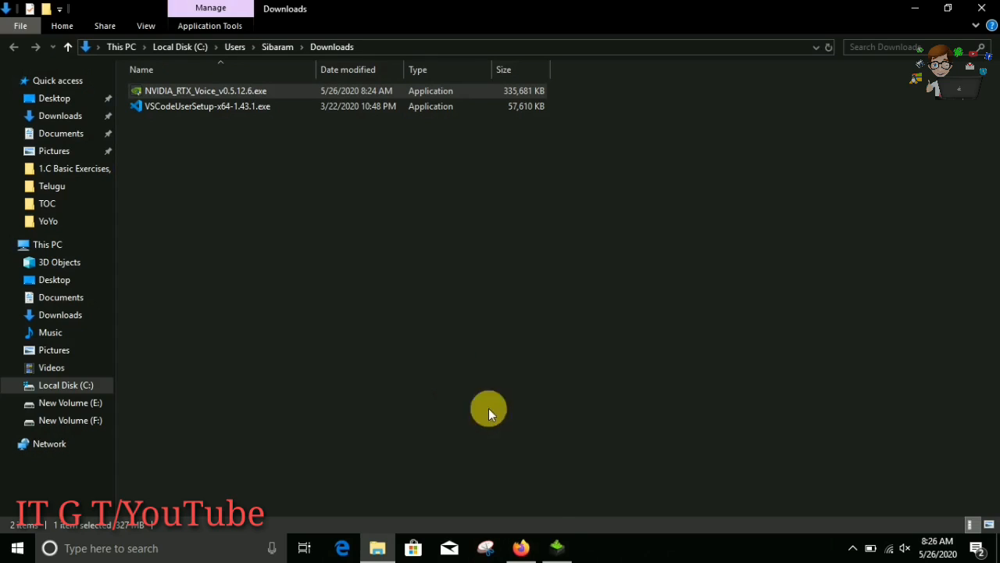
left_click(551, 556)
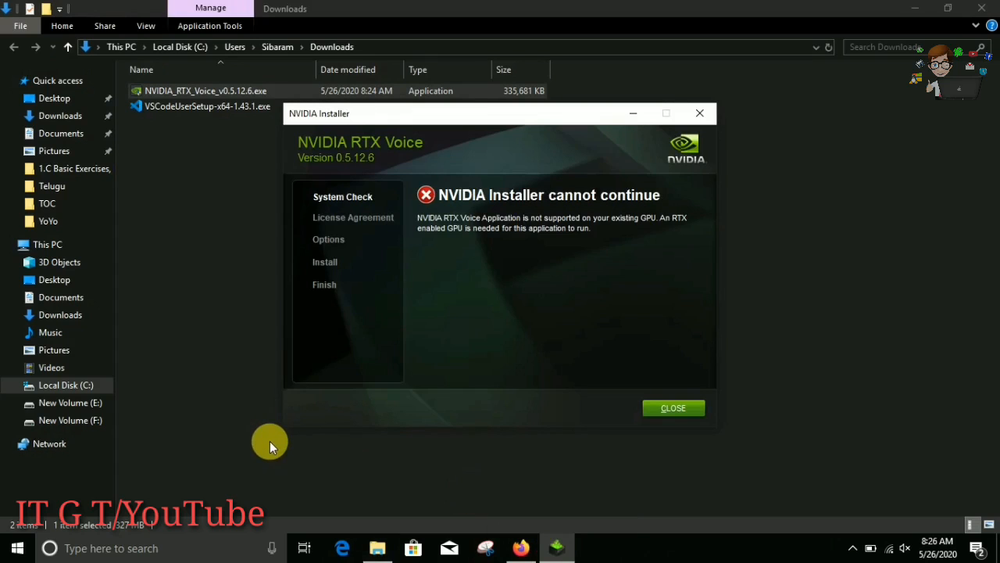
key("ctrl+F7")
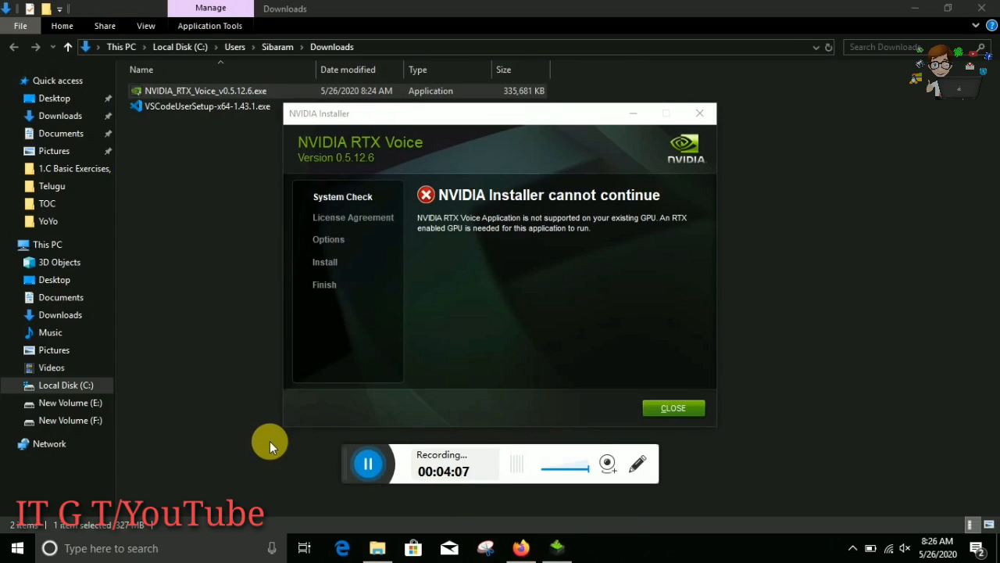
key("ctrl+F7")
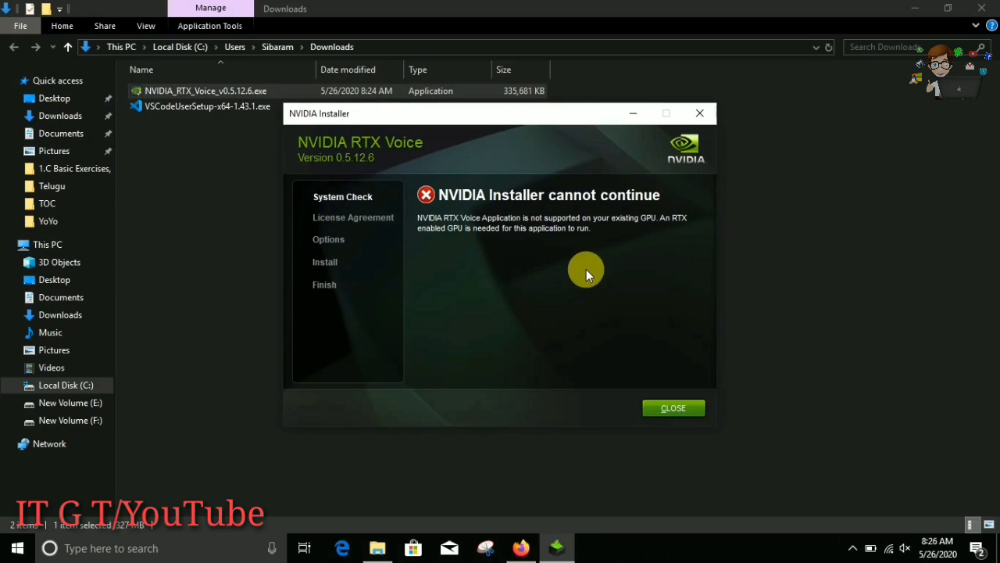
left_click(661, 408)
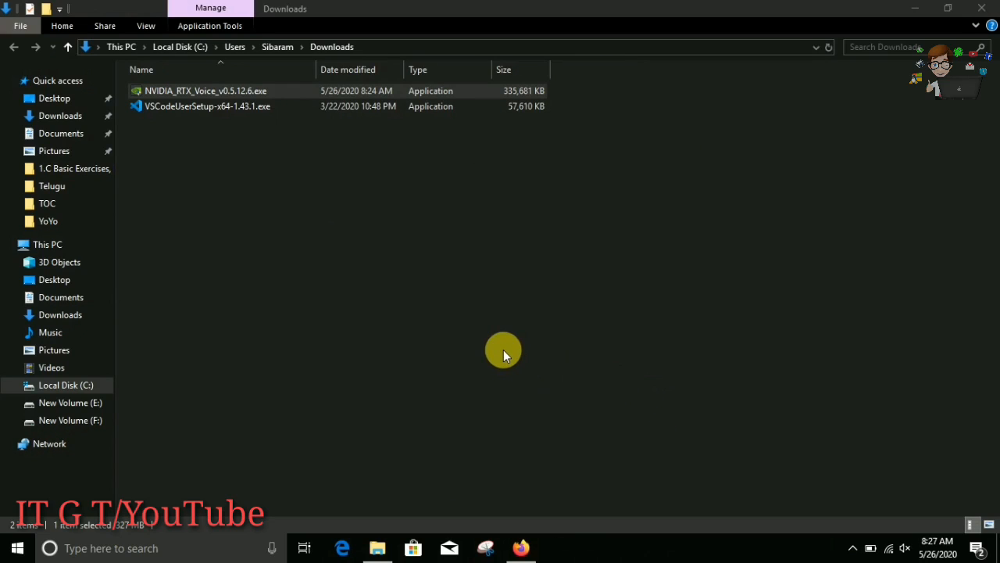
Open the NvAFX folder inside temp\NVRTXVoice on Local Disk (C:)
left_click(78, 387)
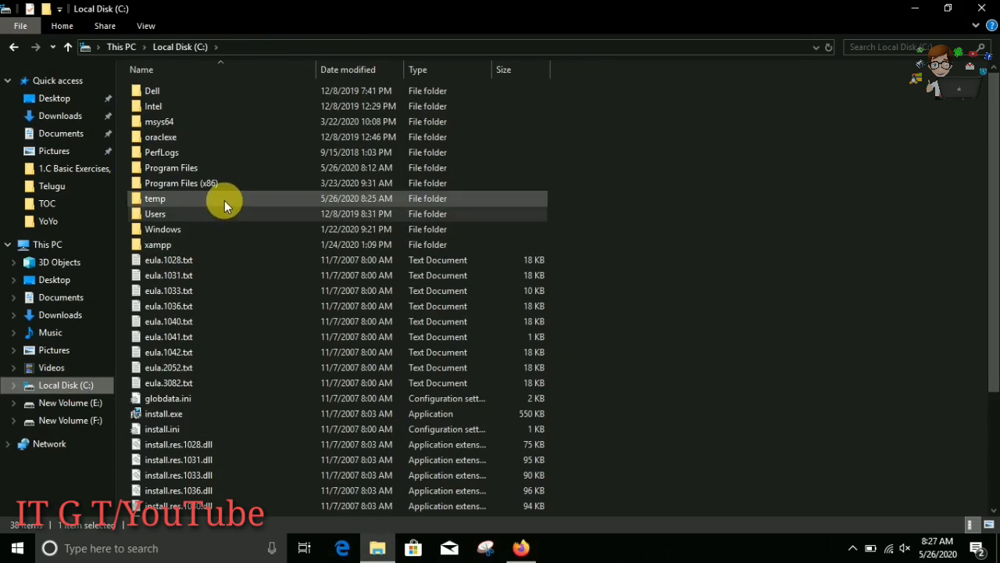
left_click(78, 385)
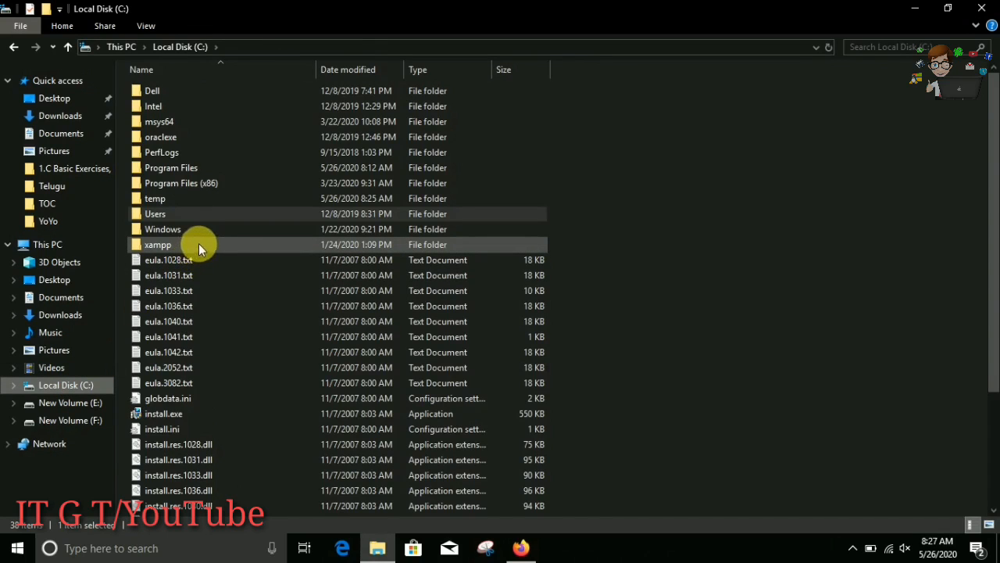
double_click(225, 200)
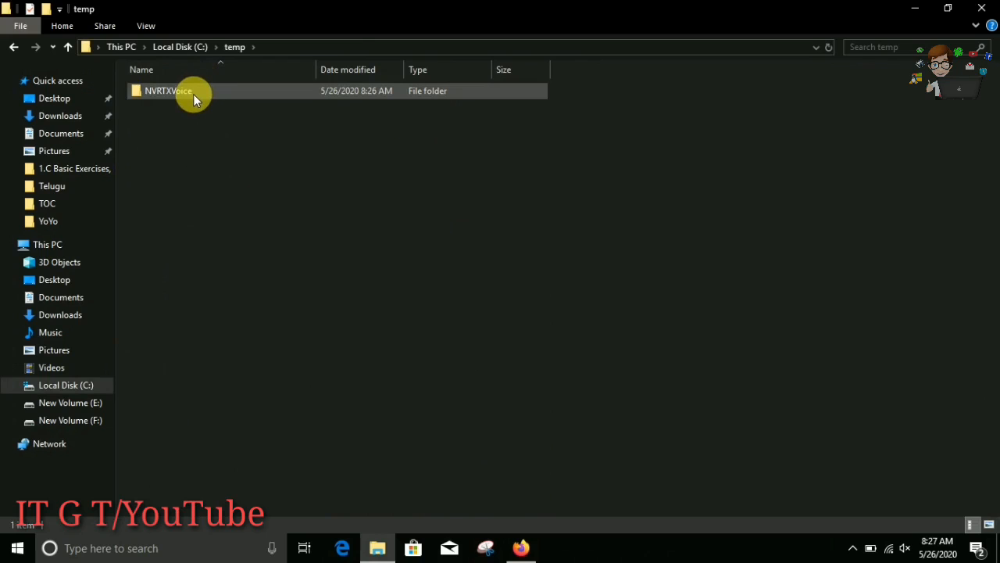
double_click(187, 92)
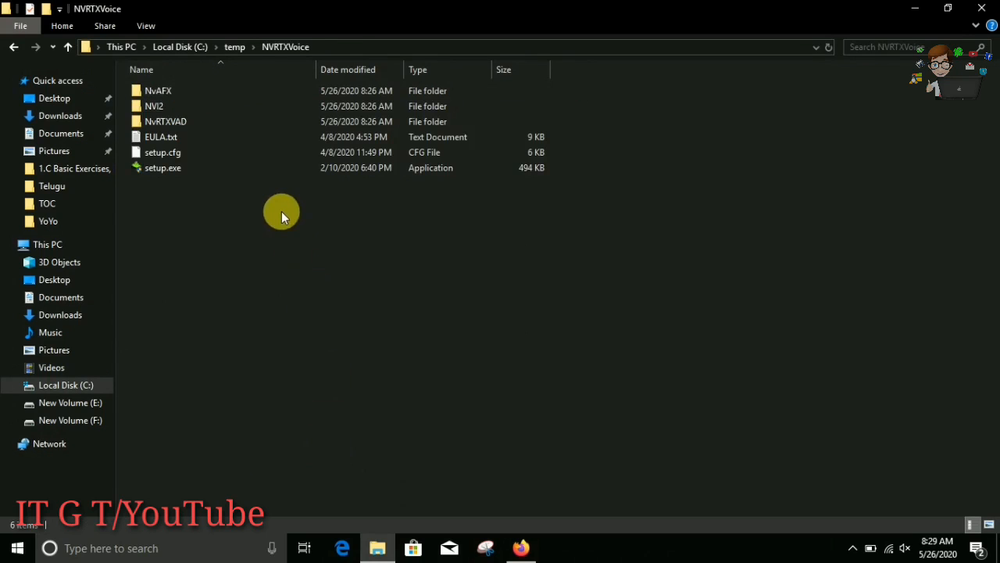
double_click(249, 91)
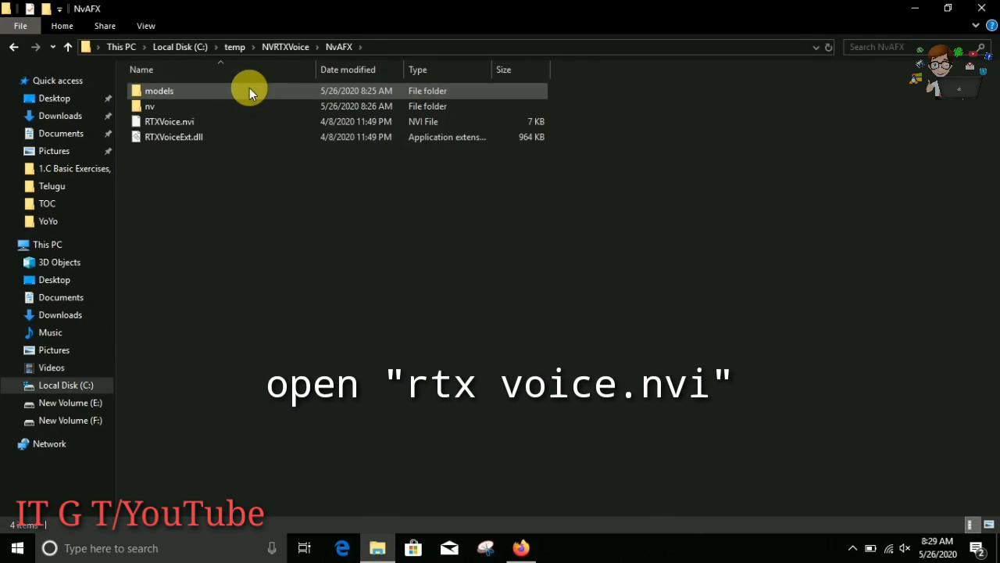
left_click(254, 122)
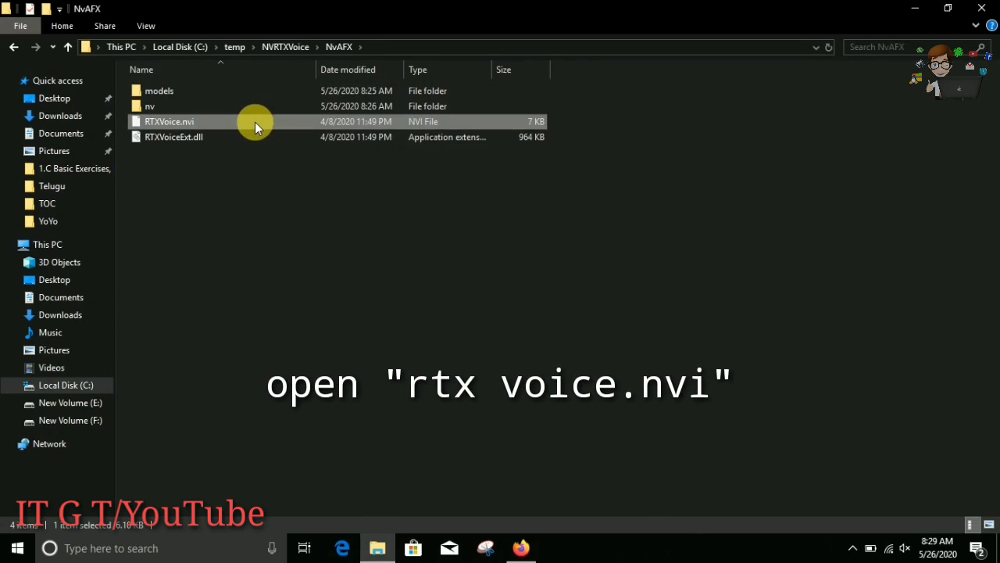
right_click(255, 122)
left_click(285, 128)
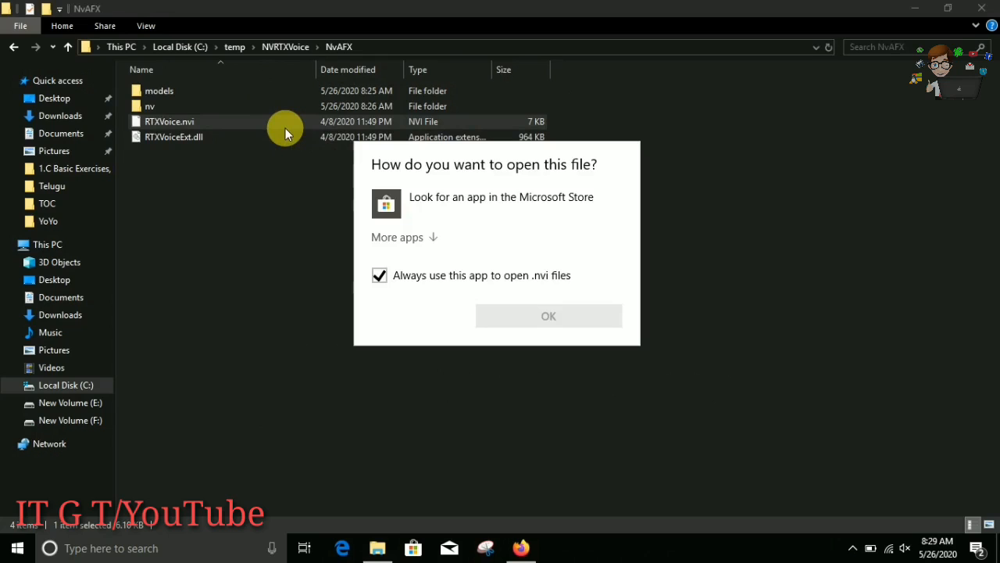
key("Escape")
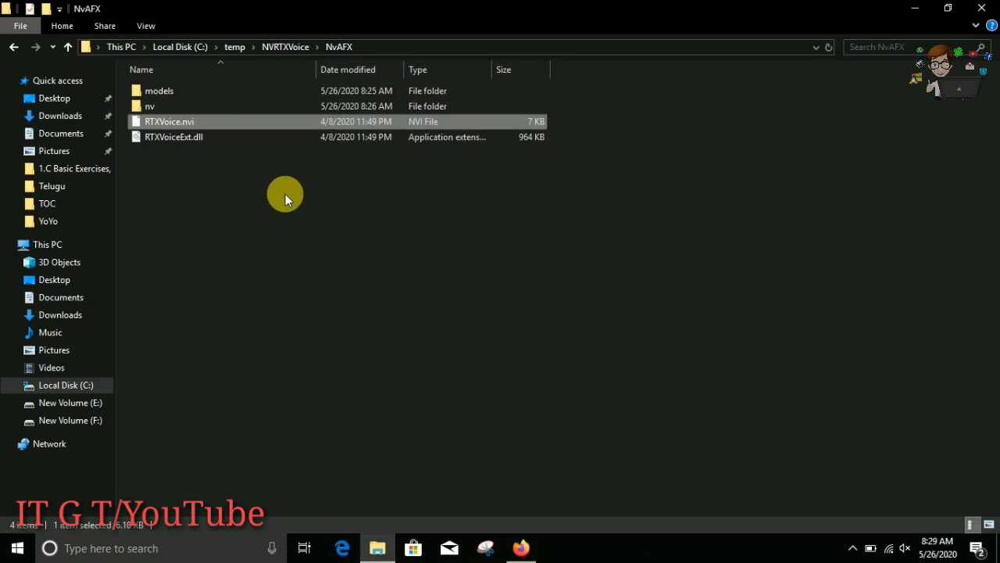
Open RTXVoice.nvi with Notepad and keep Notepad as the app always used for .nvi files
right_click(242, 127)
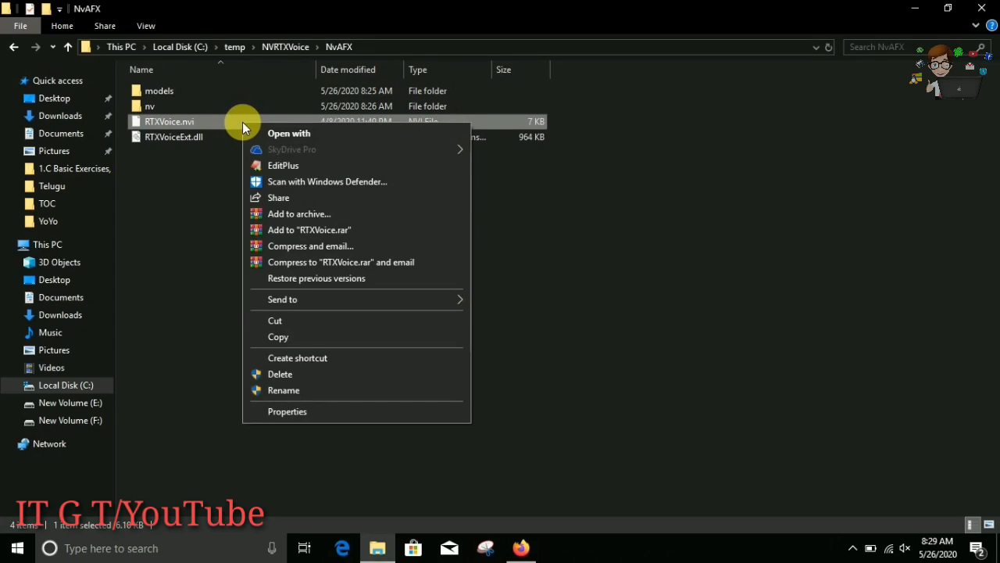
right_click(323, 124)
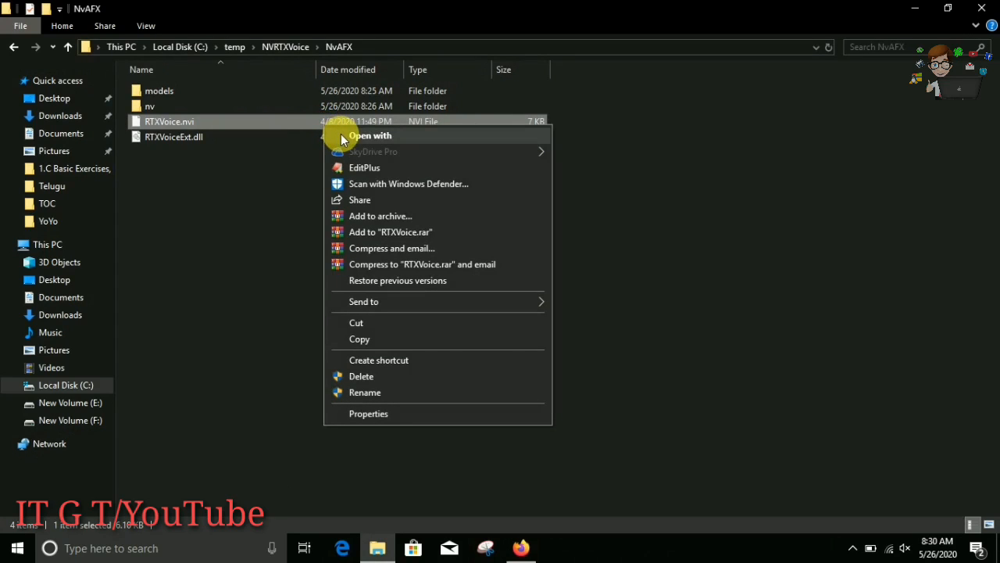
left_click(344, 137)
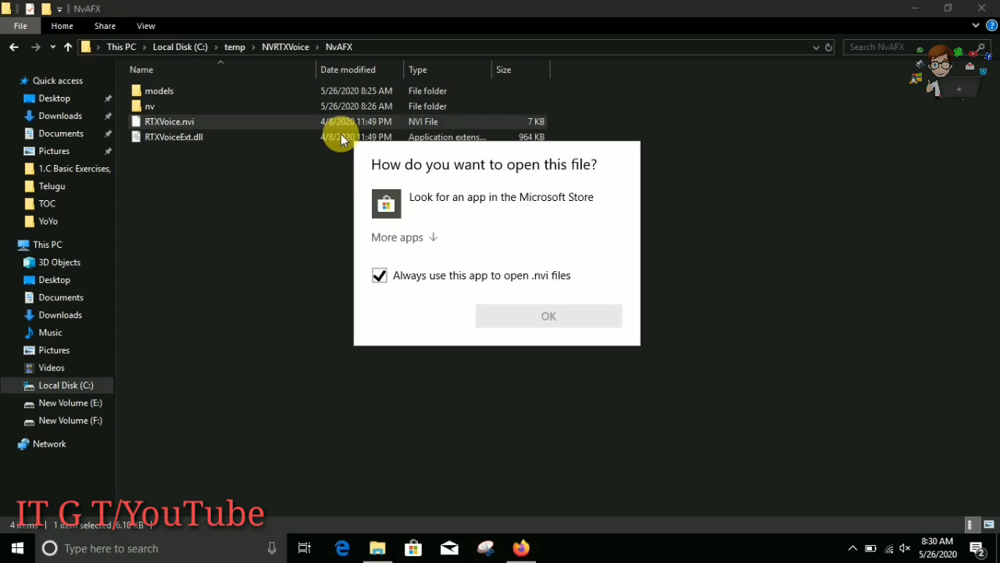
left_click(442, 238)
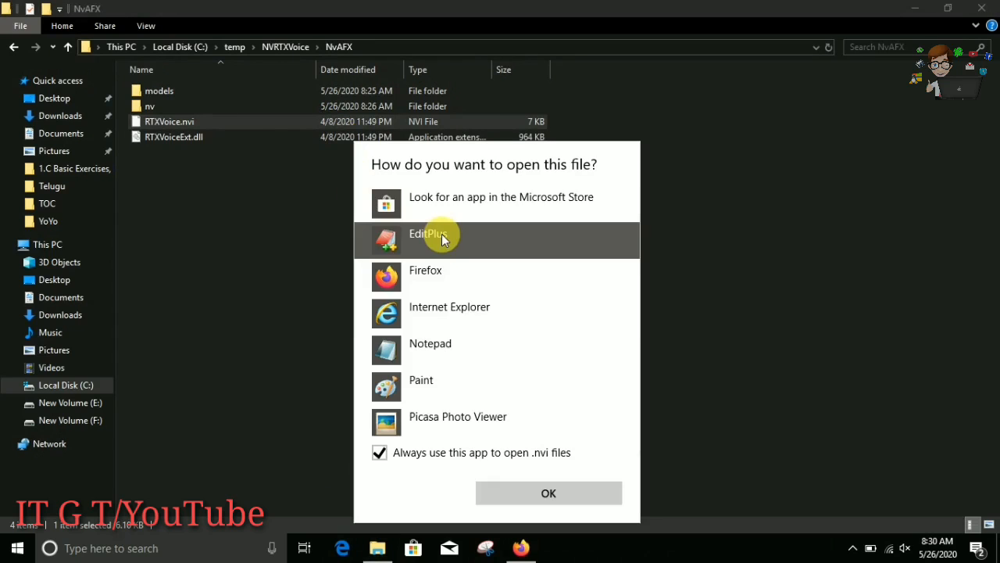
left_click(439, 357)
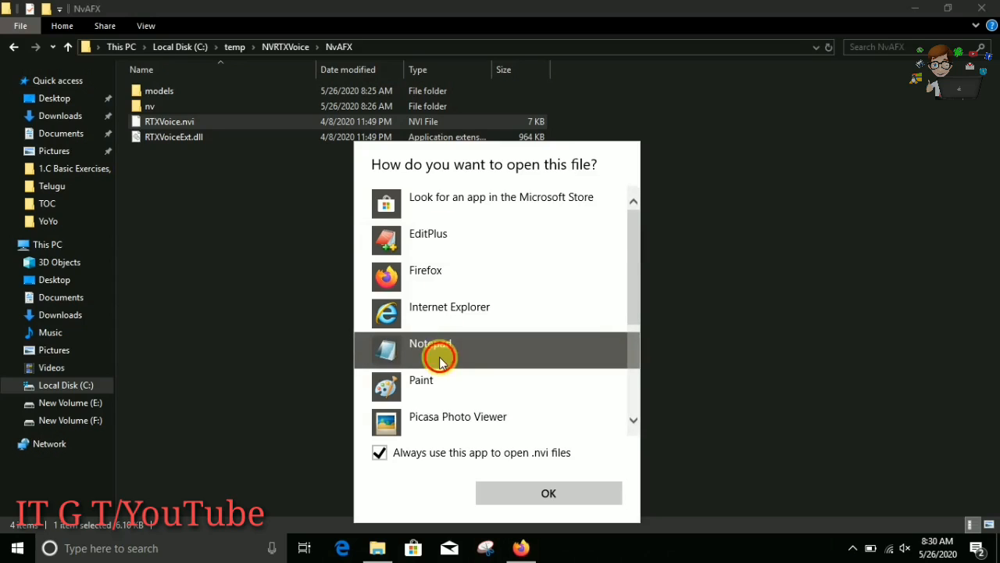
double_click(440, 357)
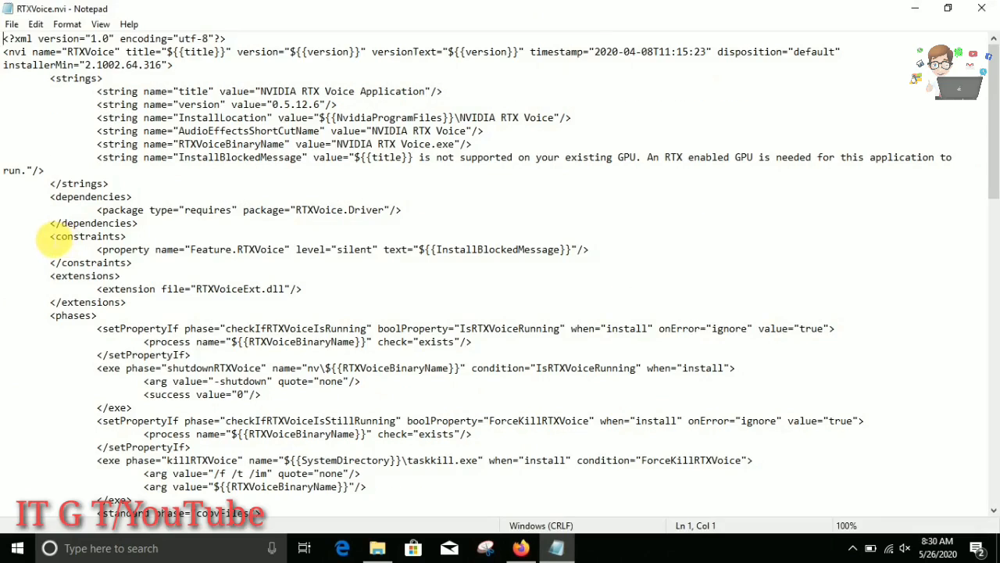
Delete the whole block from <constraints> to </constraints> in RTXVoice.nvi, including its leftover blank line
left_click_drag(52, 238, 120, 260)
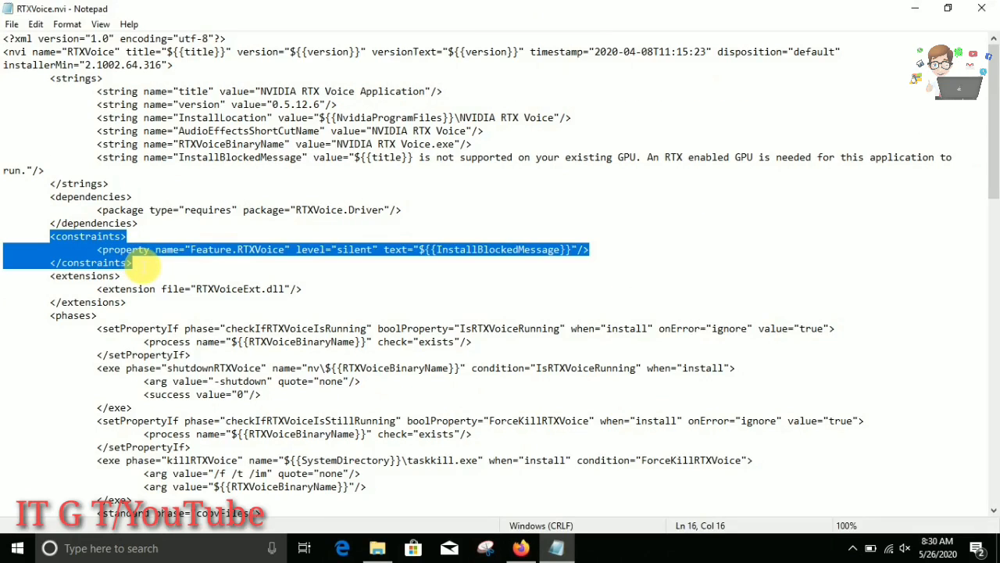
key("Delete")
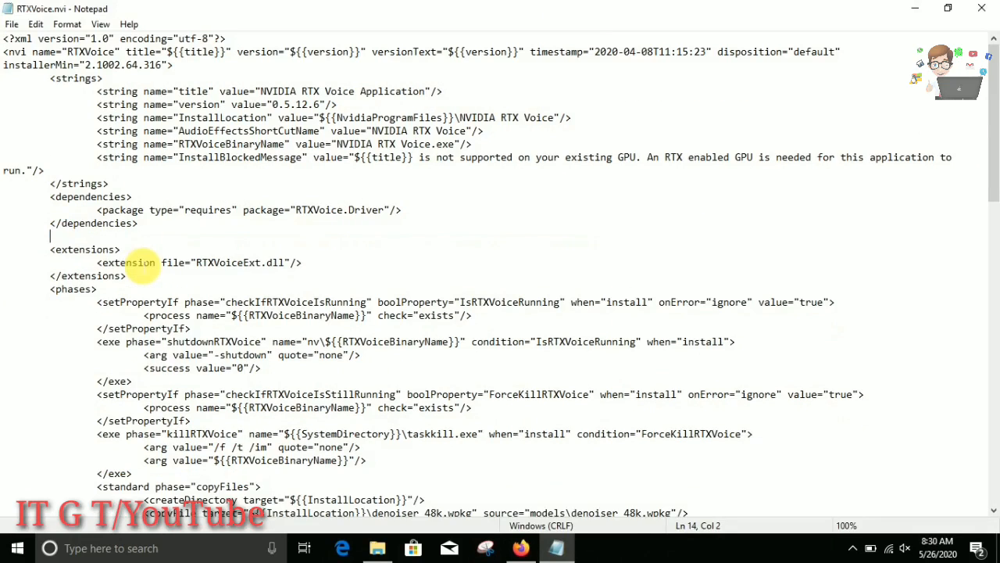
key("BackSpace")
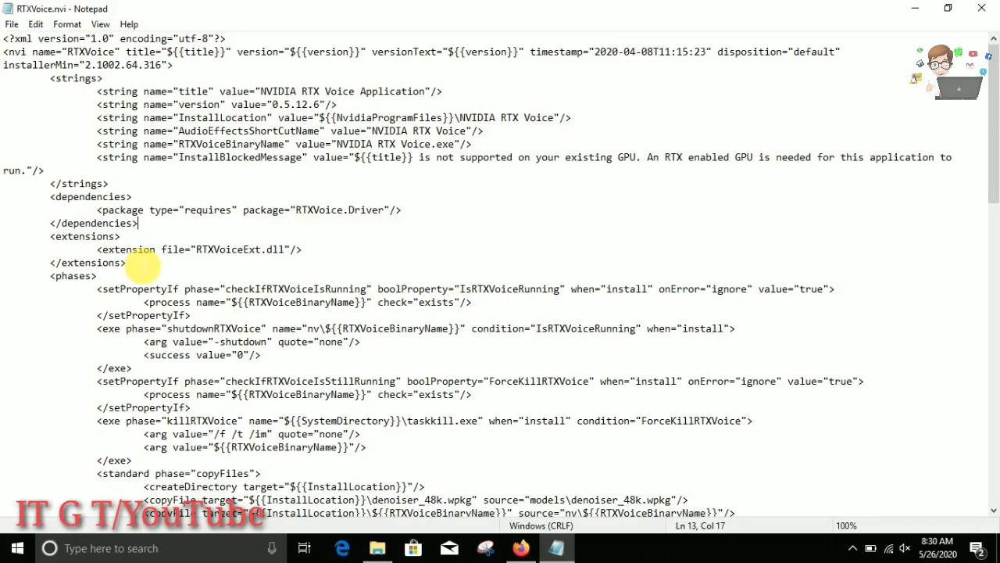
Try to save the edit over the existing RTXVoice.nvi in the NvAFX folder, and close the file without saving
left_click(11, 24)
left_click(50, 73)
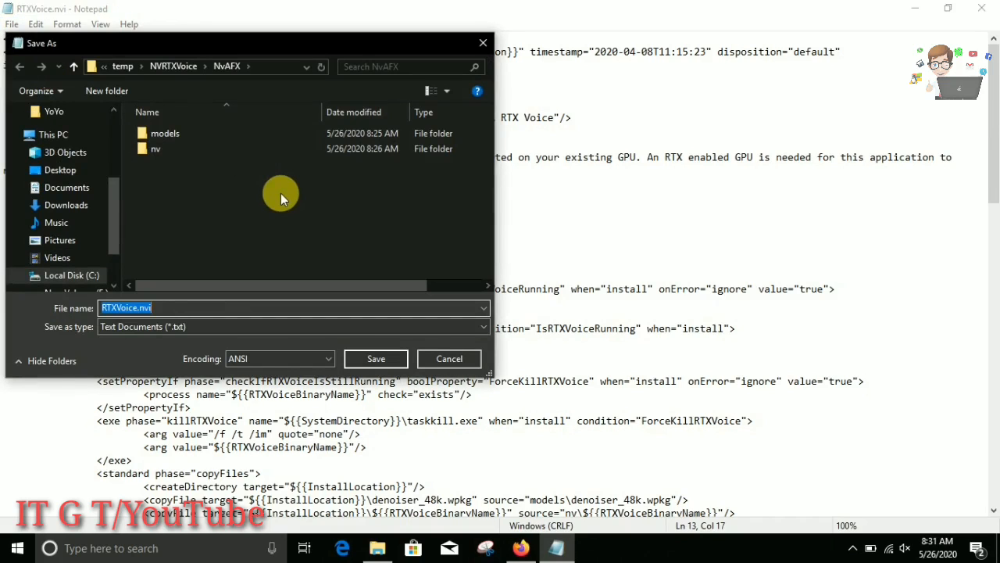
left_click(380, 359)
left_click(534, 275)
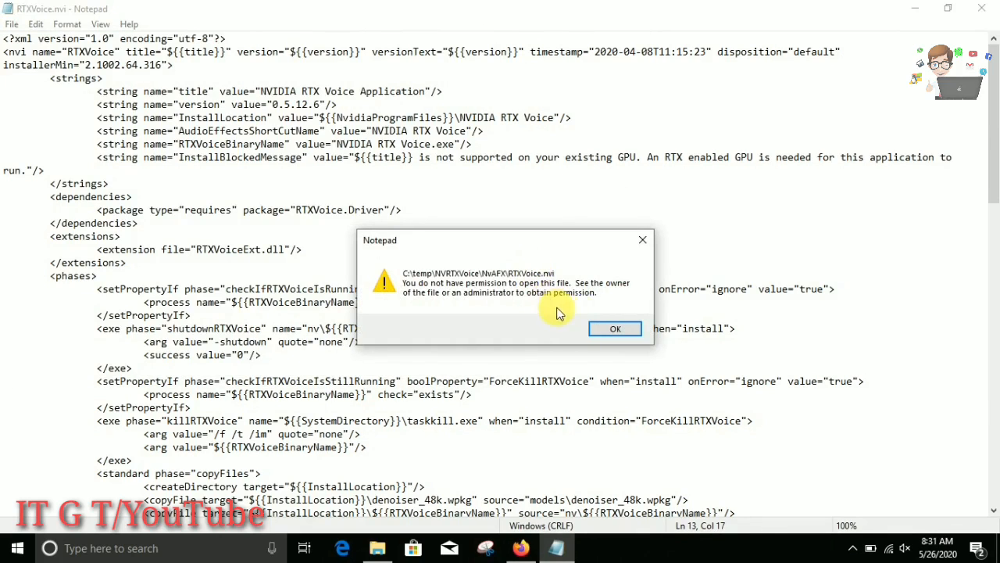
left_click(609, 329)
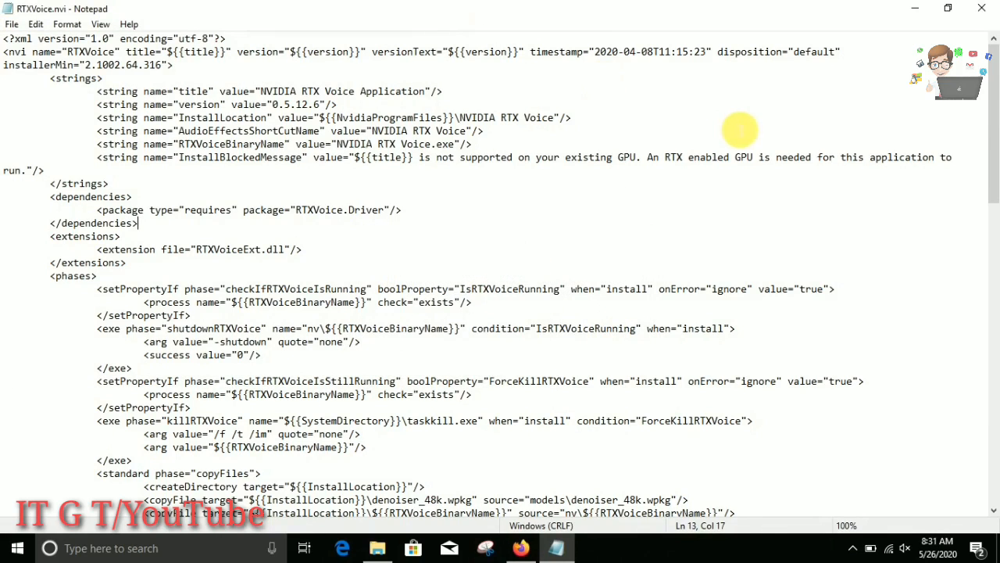
left_click(981, 8)
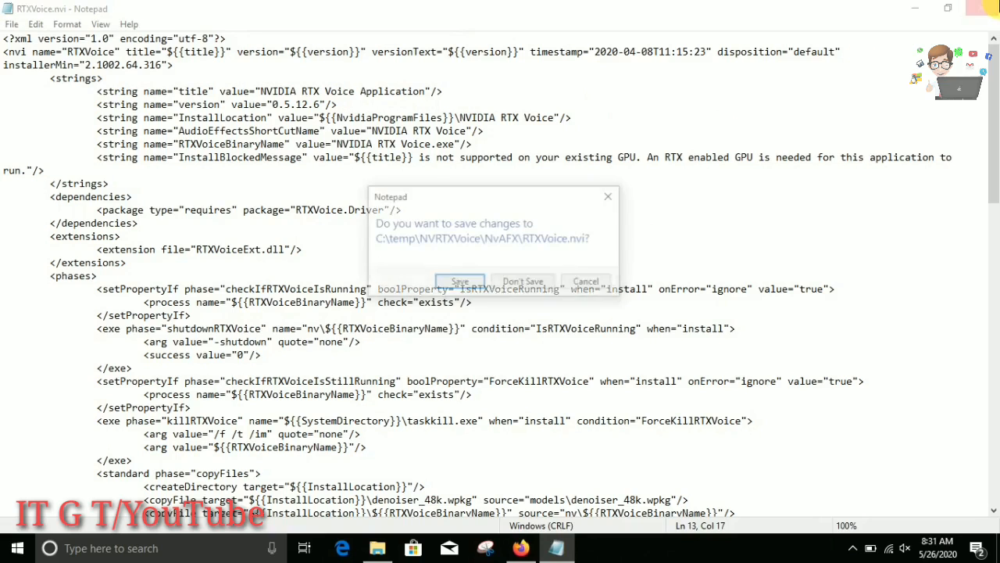
left_click(505, 284)
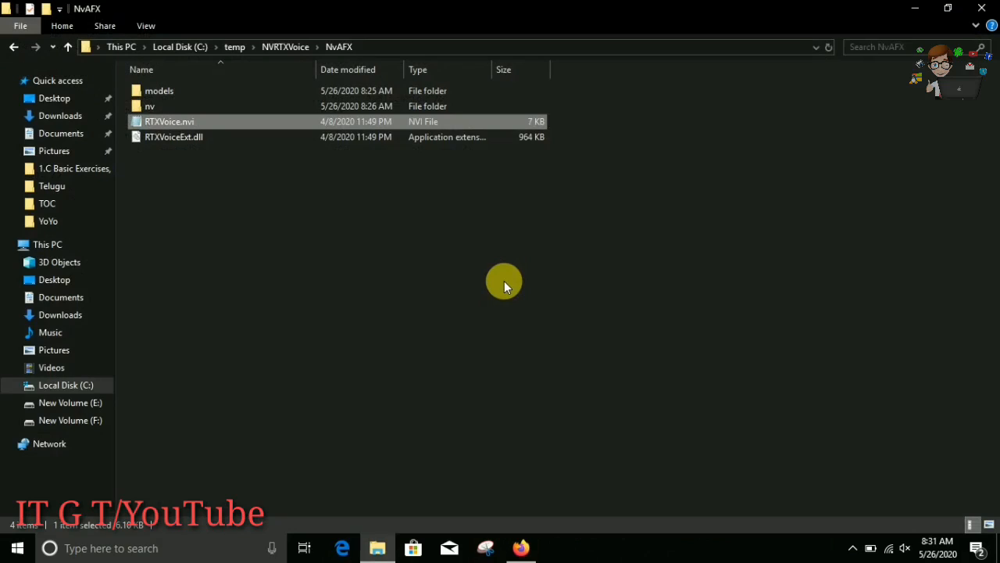
Edit the security permissions of RTXVoice.nvi to allow Full control for the LogonSessionId (NT AUTHORITY) entry, and apply them
right_click(315, 121)
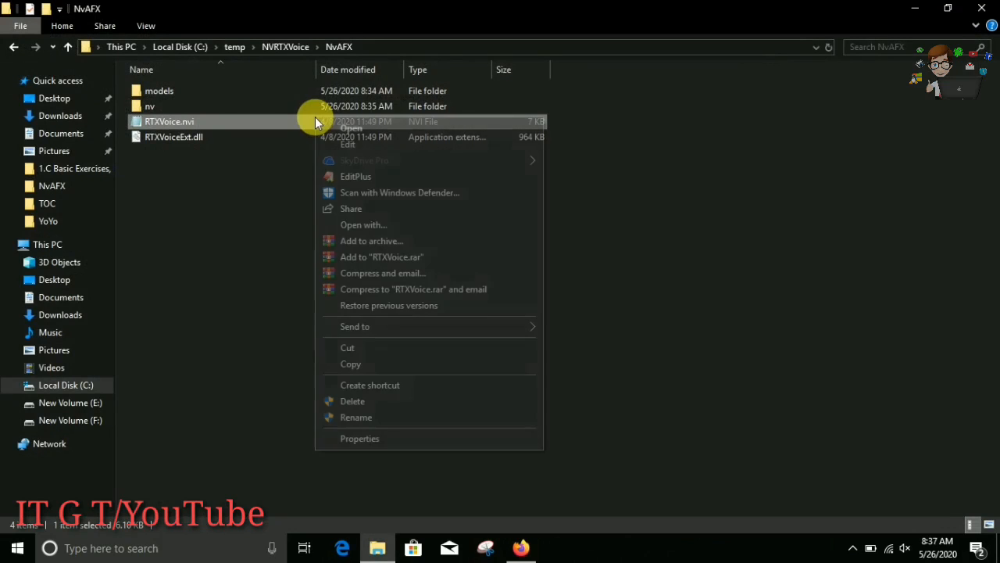
left_click(361, 438)
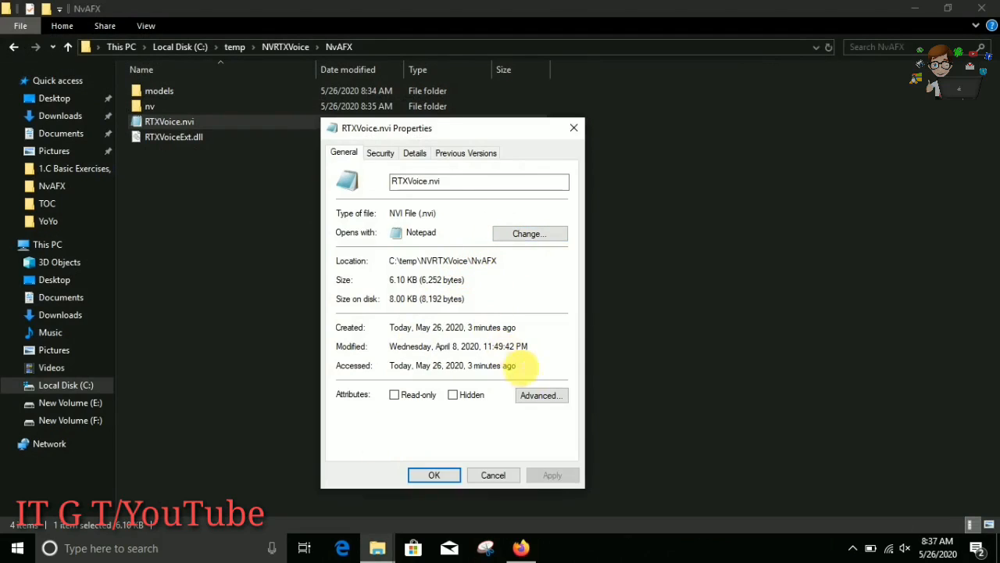
left_click(377, 152)
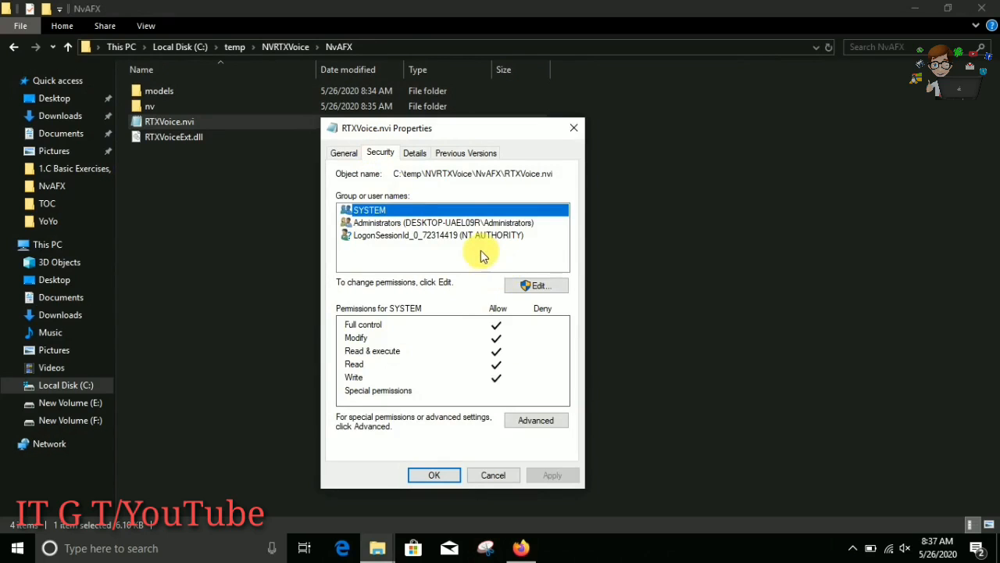
left_click(535, 286)
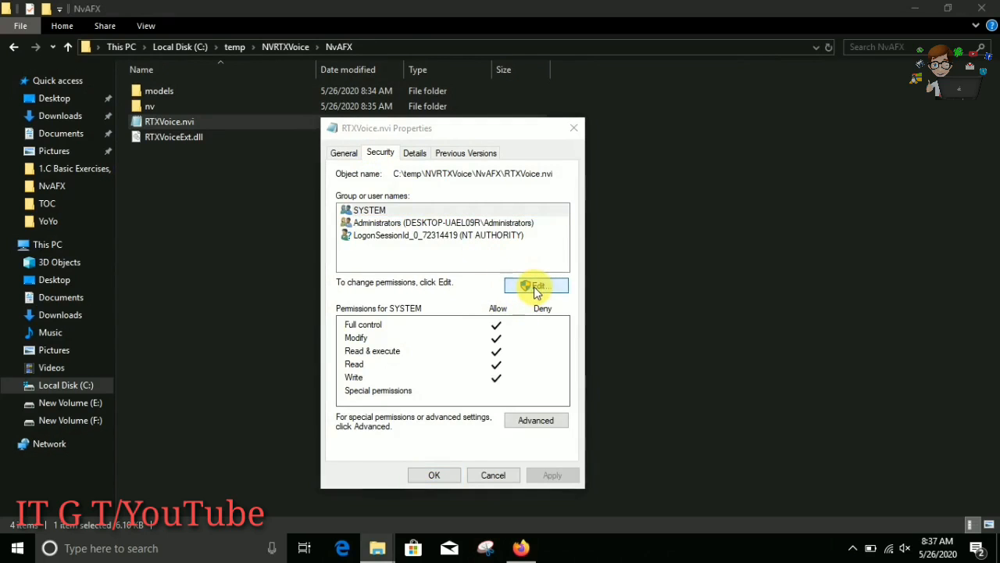
left_click(509, 291)
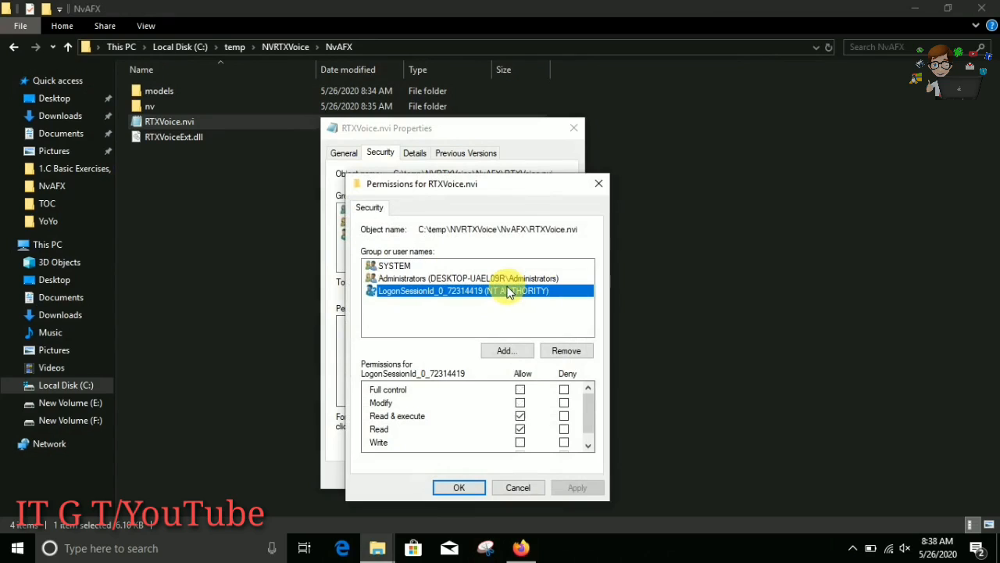
left_click(520, 389)
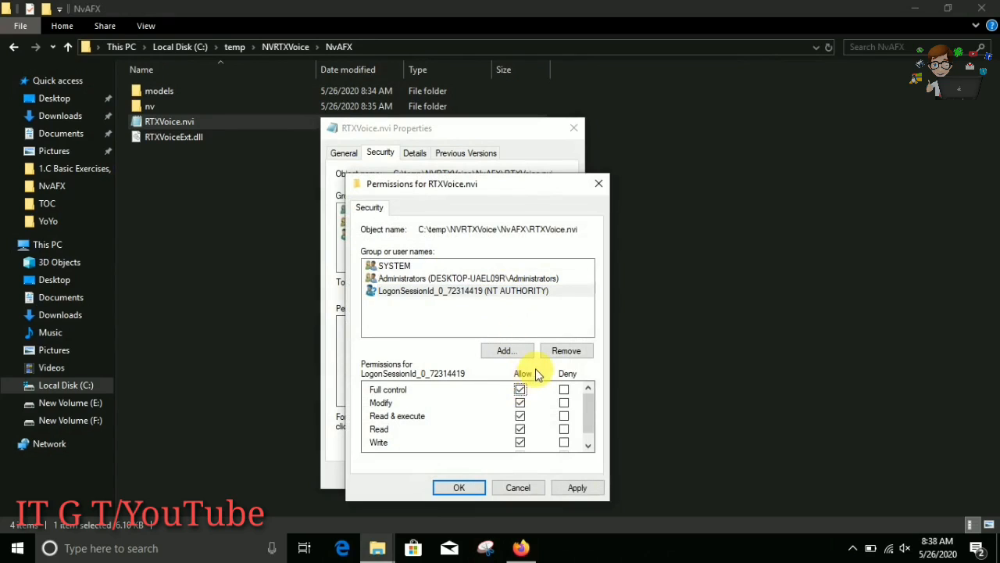
left_click(578, 488)
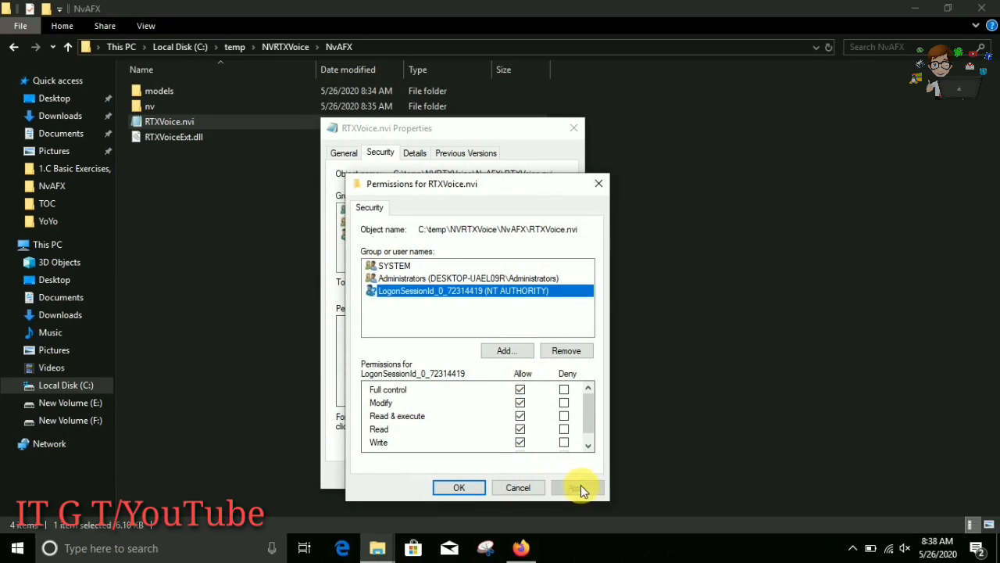
left_click(466, 487)
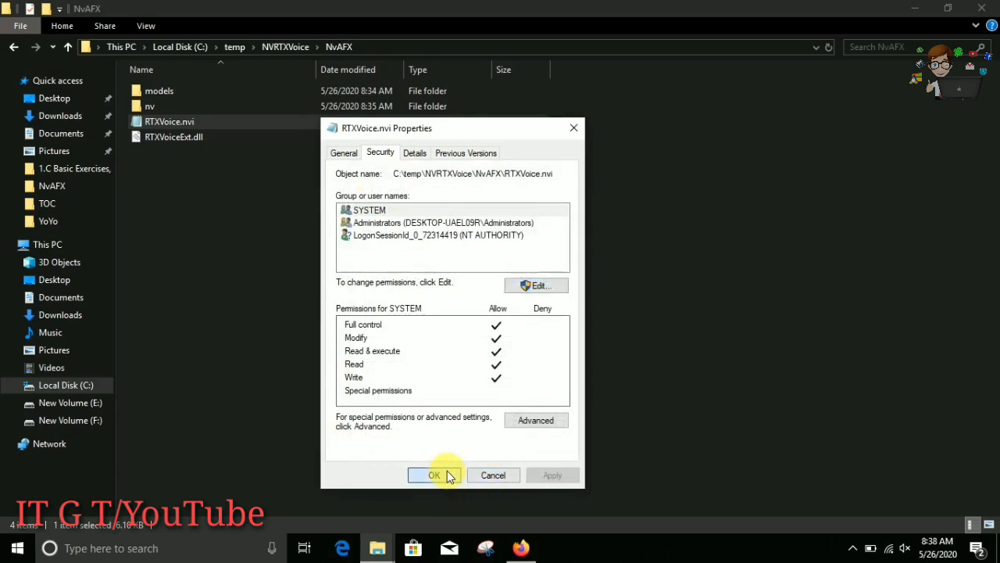
left_click(448, 476)
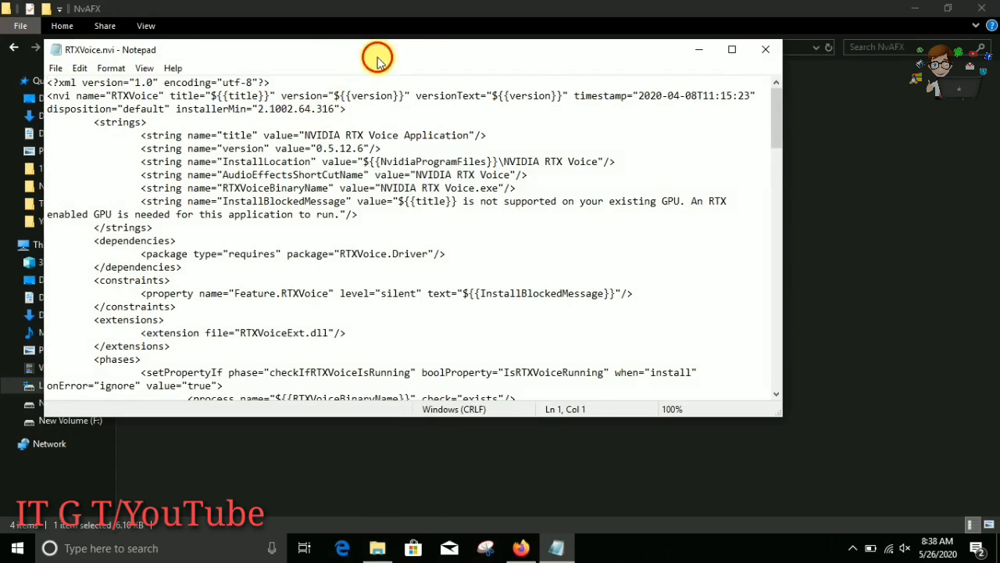
In RTXVoice.nvi reopened in Notepad, remove the constraints block between the dependencies and extensions sections, leaving no blank line
double_click(378, 53)
left_click(51, 236)
left_click_drag(51, 236, 148, 268)
key("BackSpace")
key("BackSpace")
key("BackSpace")
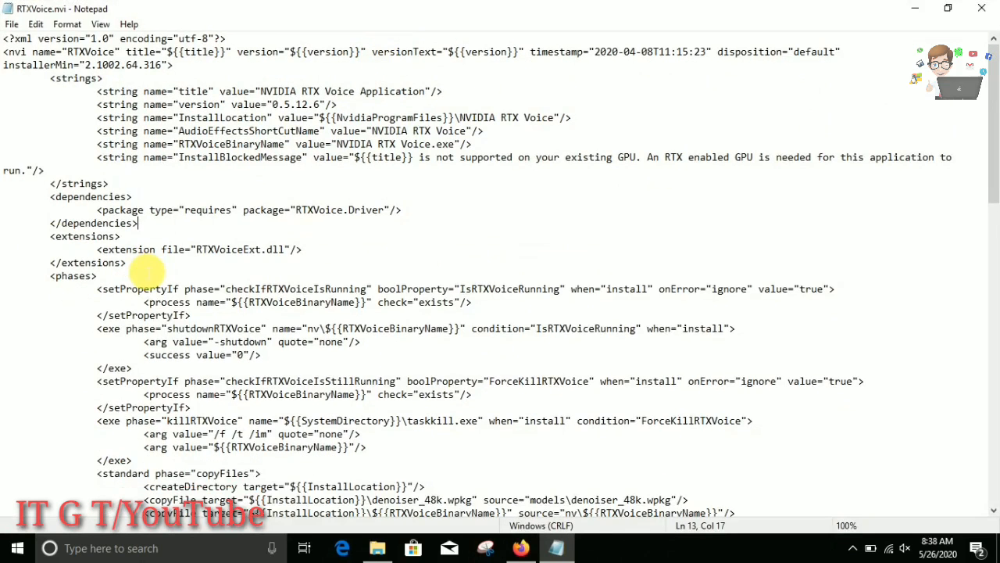
Save the edited RTXVoice.nvi under its existing name and close Notepad
left_click(12, 24)
left_click(35, 74)
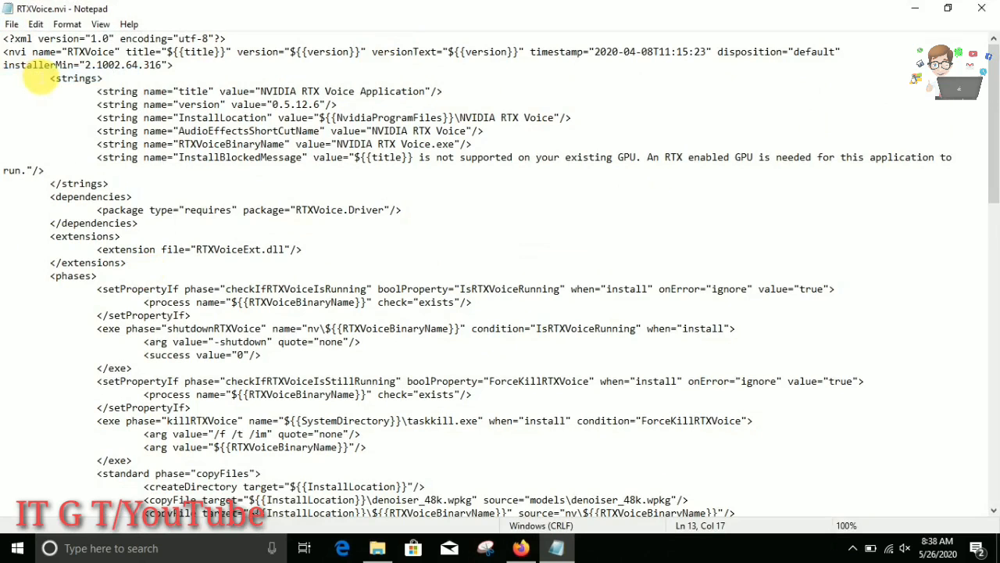
left_click(982, 7)
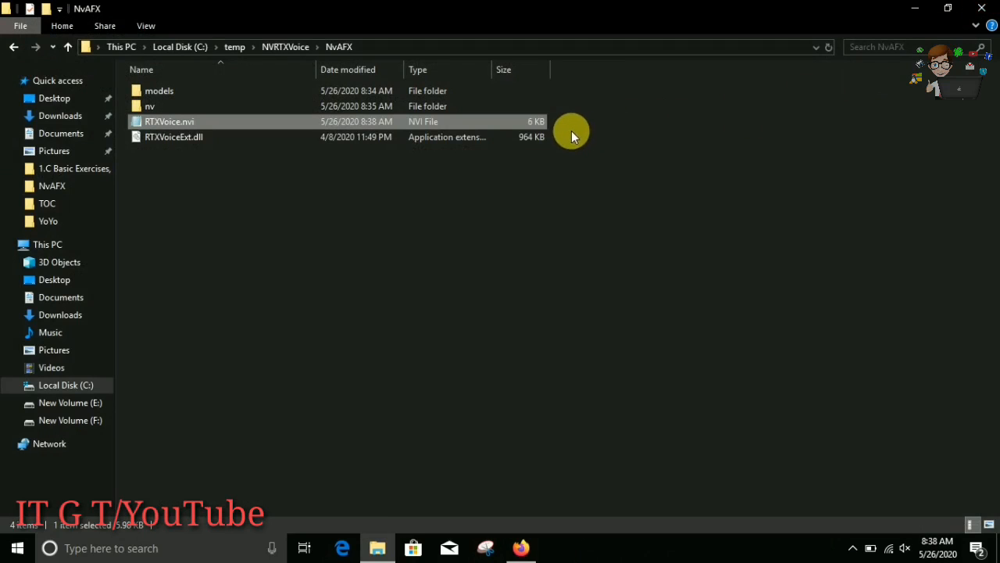
Run setup.exe from the parent NVRTXVoice folder, accept the license agreement to install NVIDIA RTX Voice, and close the finished installer
left_click(571, 132)
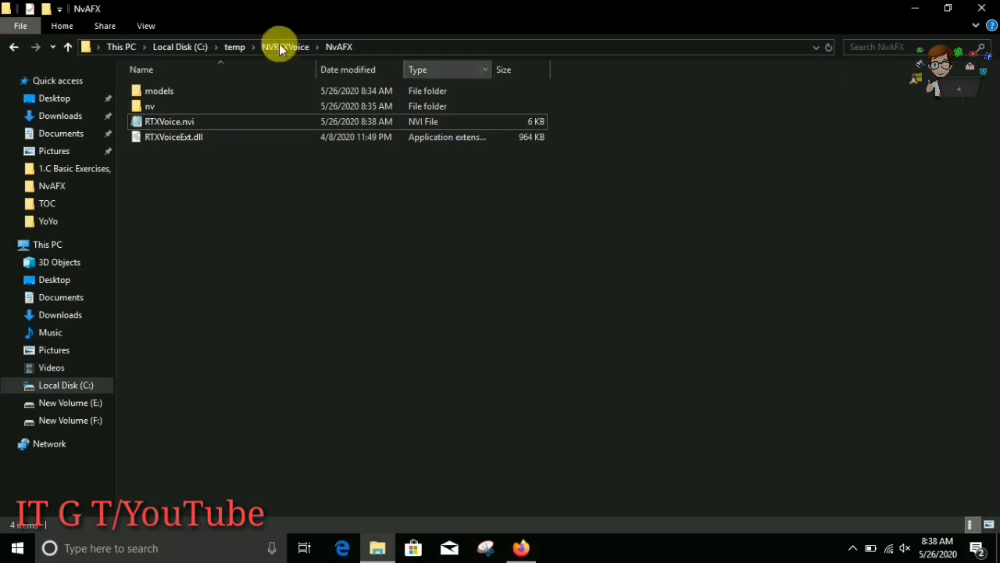
left_click(68, 47)
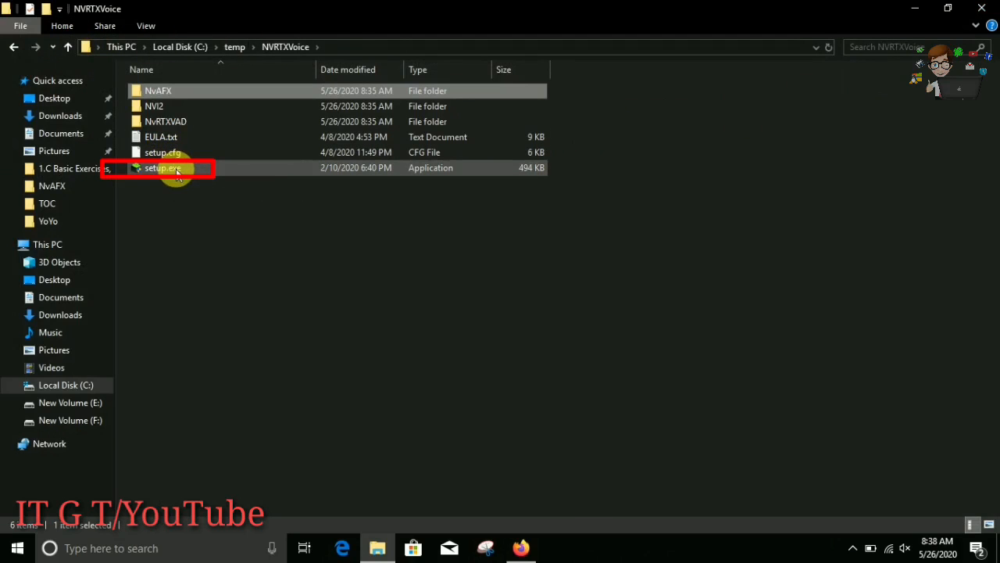
key("F9")
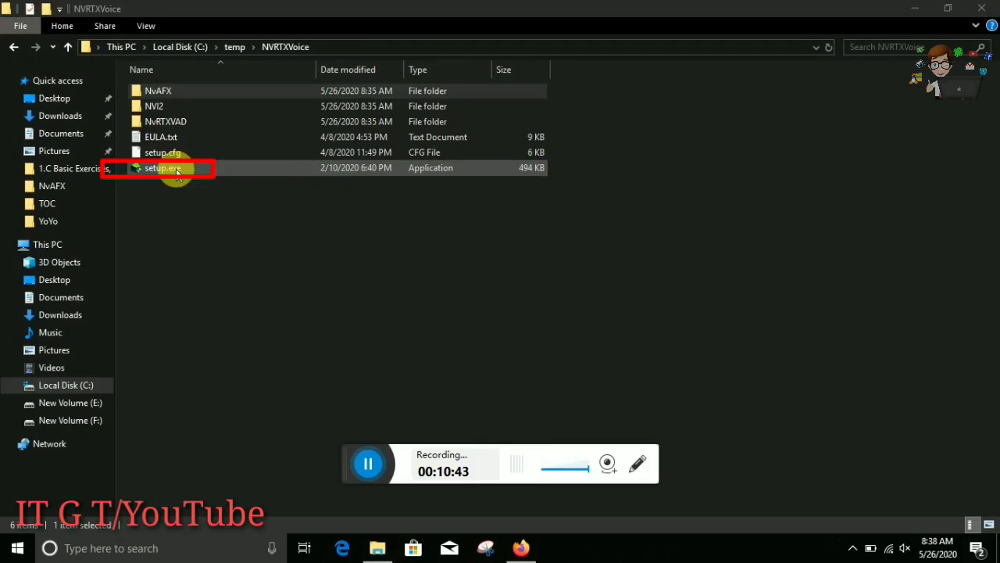
left_click(173, 168)
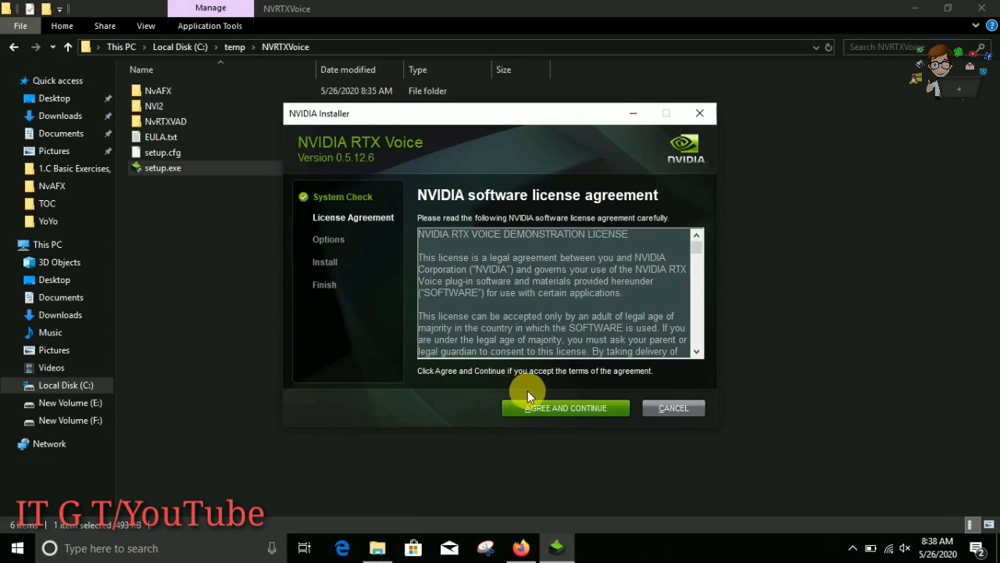
left_click(612, 407)
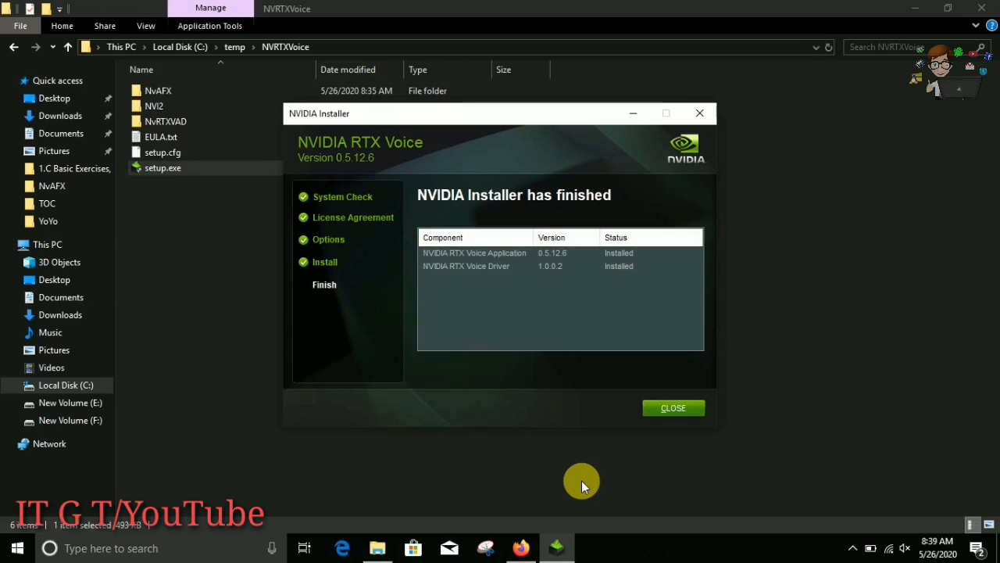
left_click(680, 407)
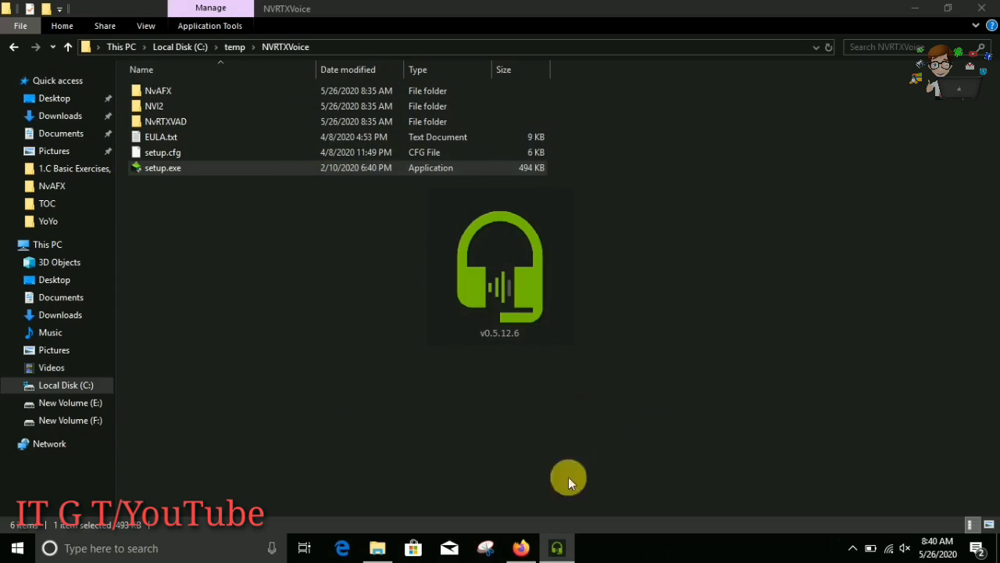
Set the NVIDIA RTX Voice input device to Microphone (Realtek Audio), and close its window and the background notification
mouse_move(520, 548)
left_click(591, 435)
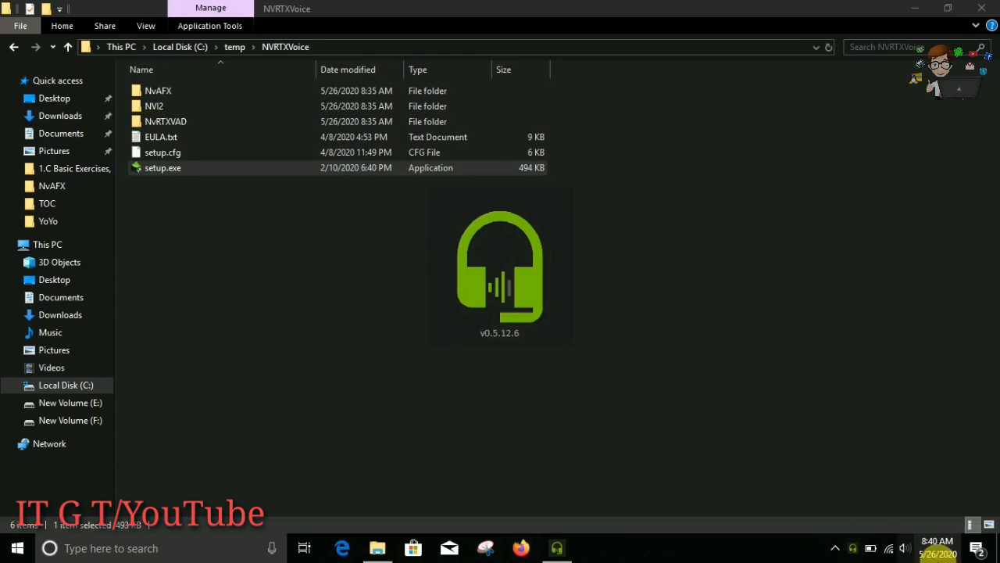
left_click(386, 239)
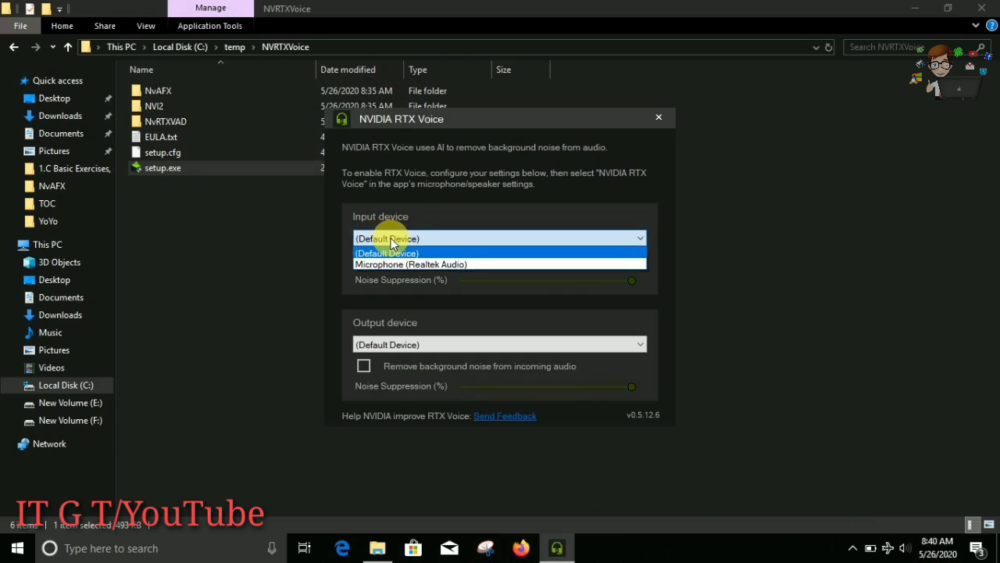
left_click(410, 263)
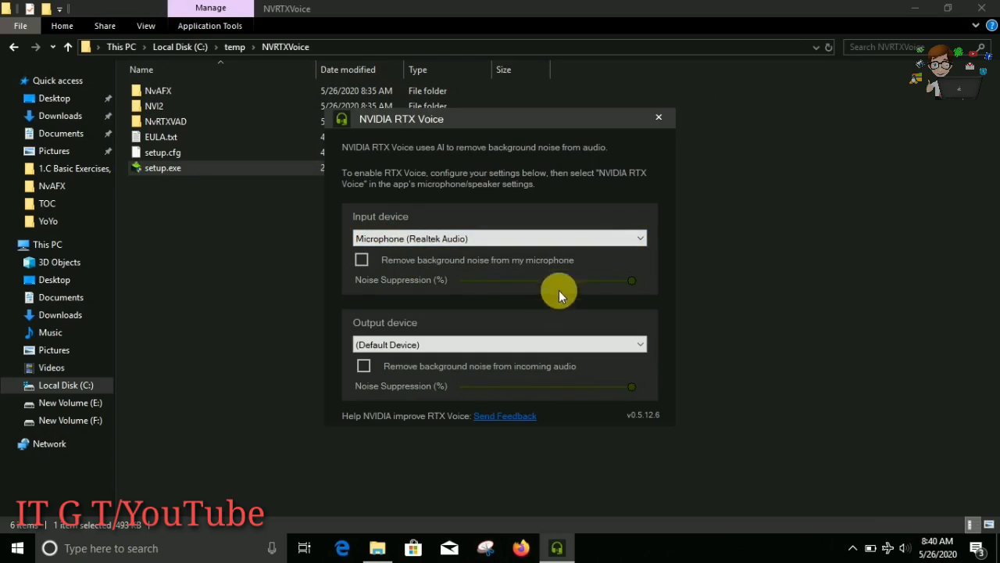
left_click(659, 118)
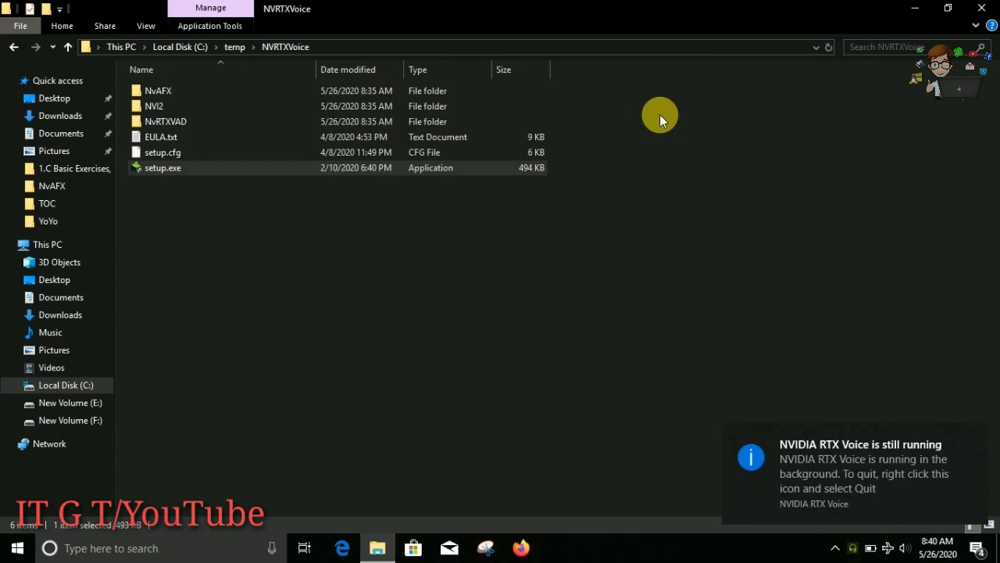
left_click(854, 478)
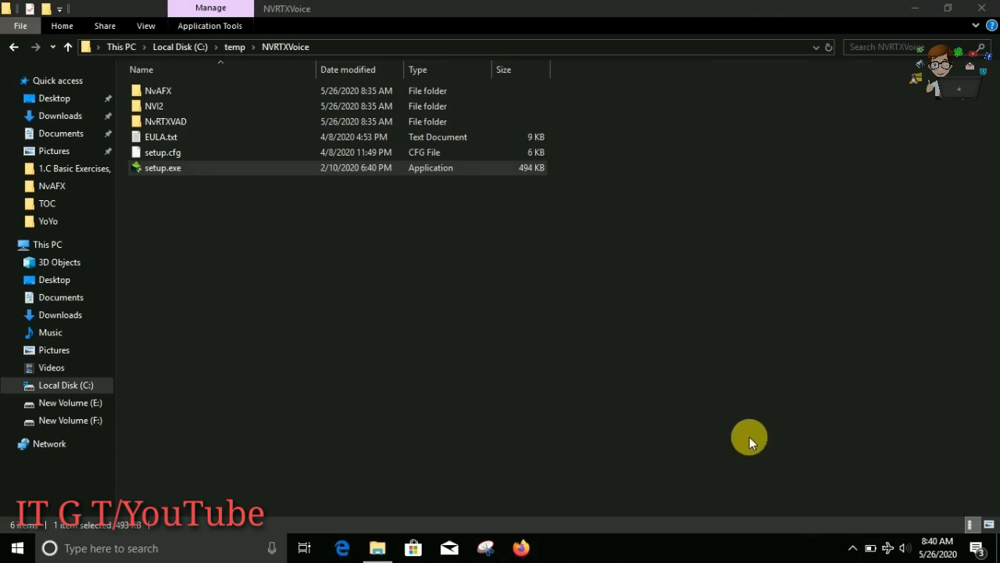